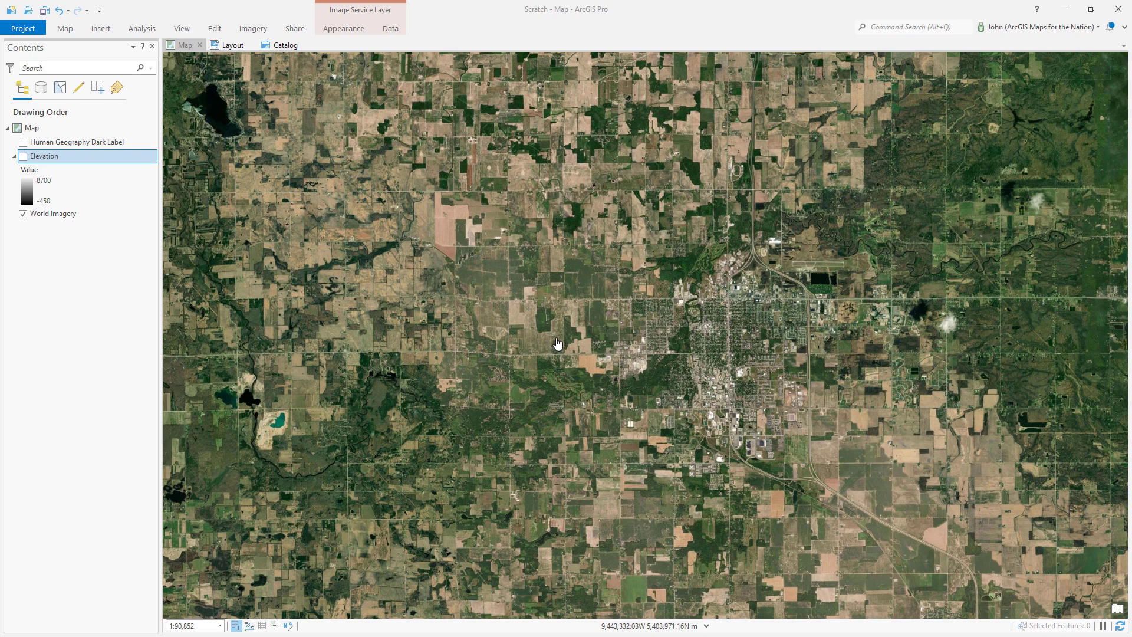
Switch on the Elevation layer in Contents so it draws over the World Imagery.
click(23, 157)
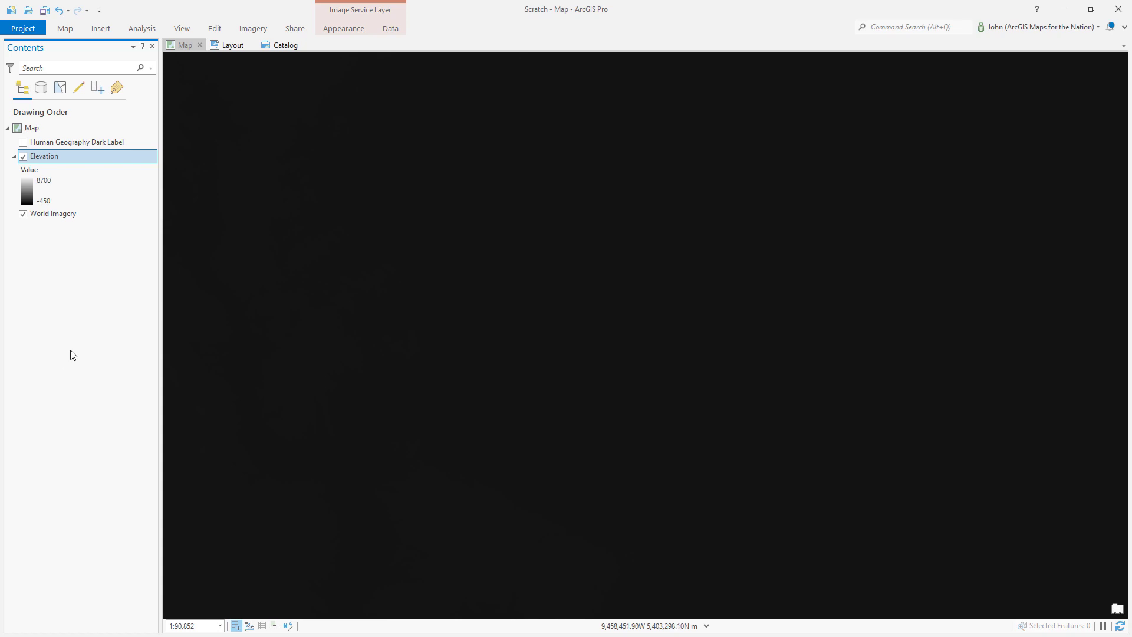
Apply the Surface > Hillshade raster function to Elevation as a new layer and open its symbology.
click(254, 29)
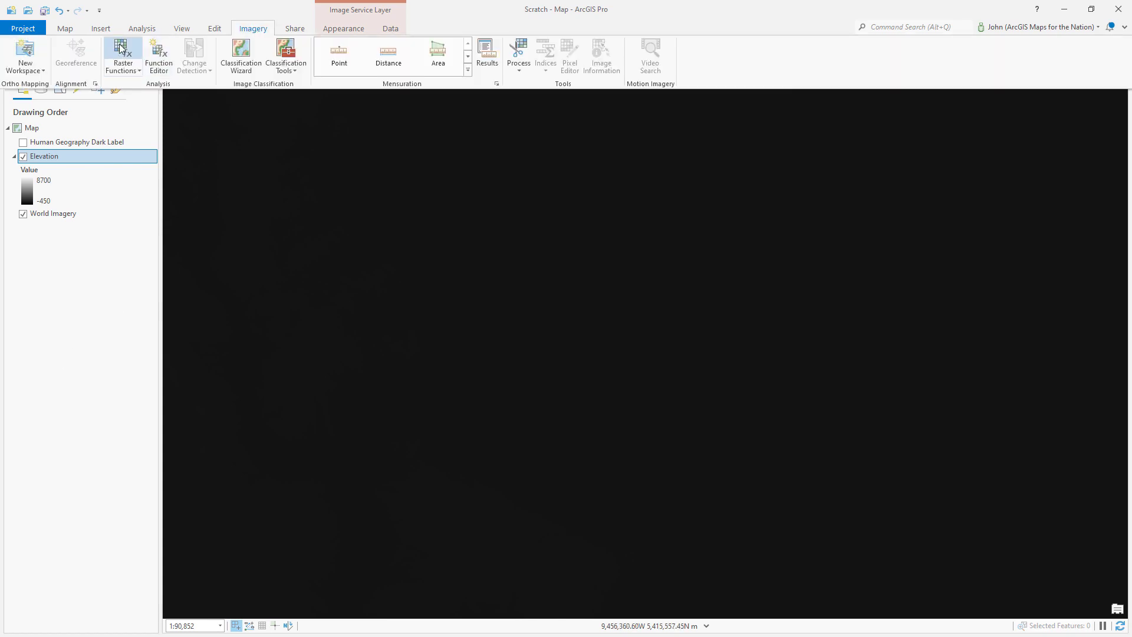
click(121, 51)
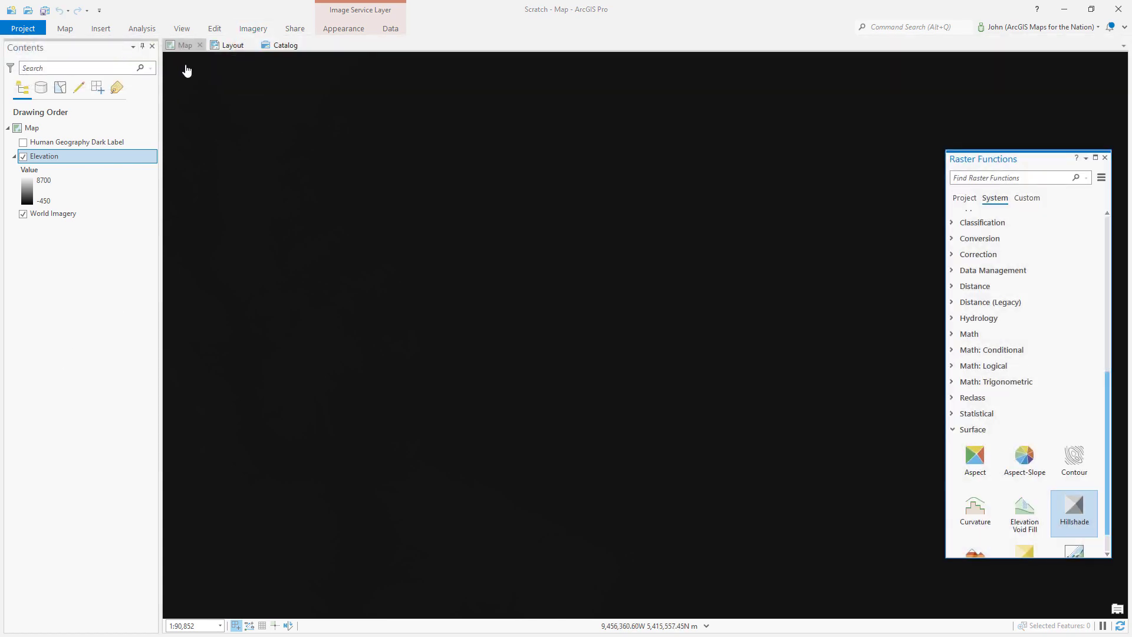
click(1074, 512)
click(1082, 234)
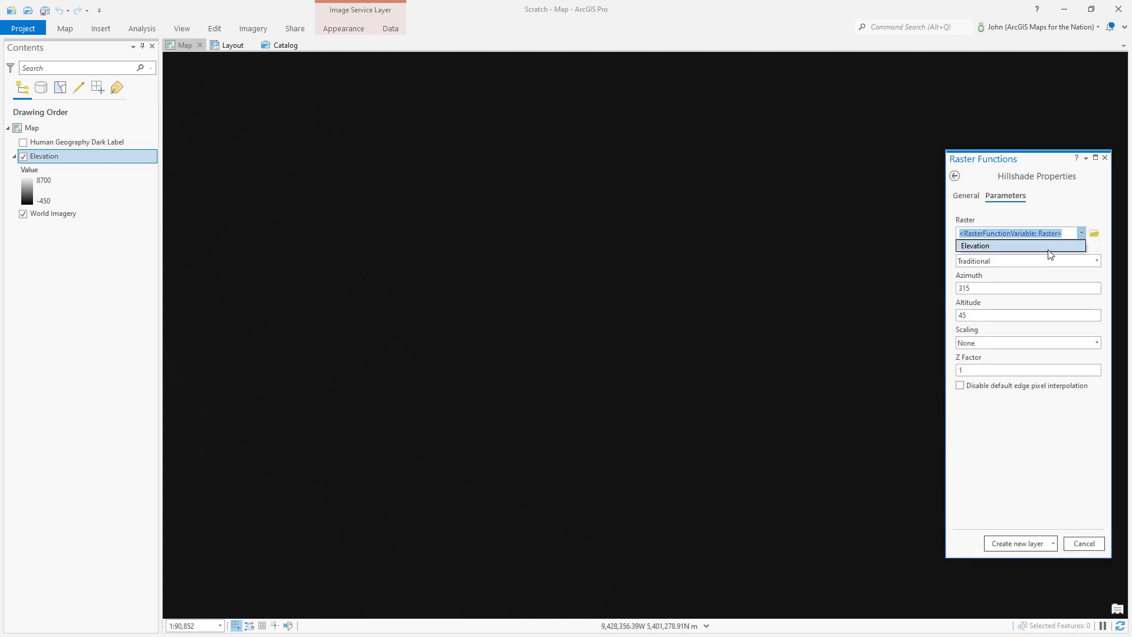
click(1049, 250)
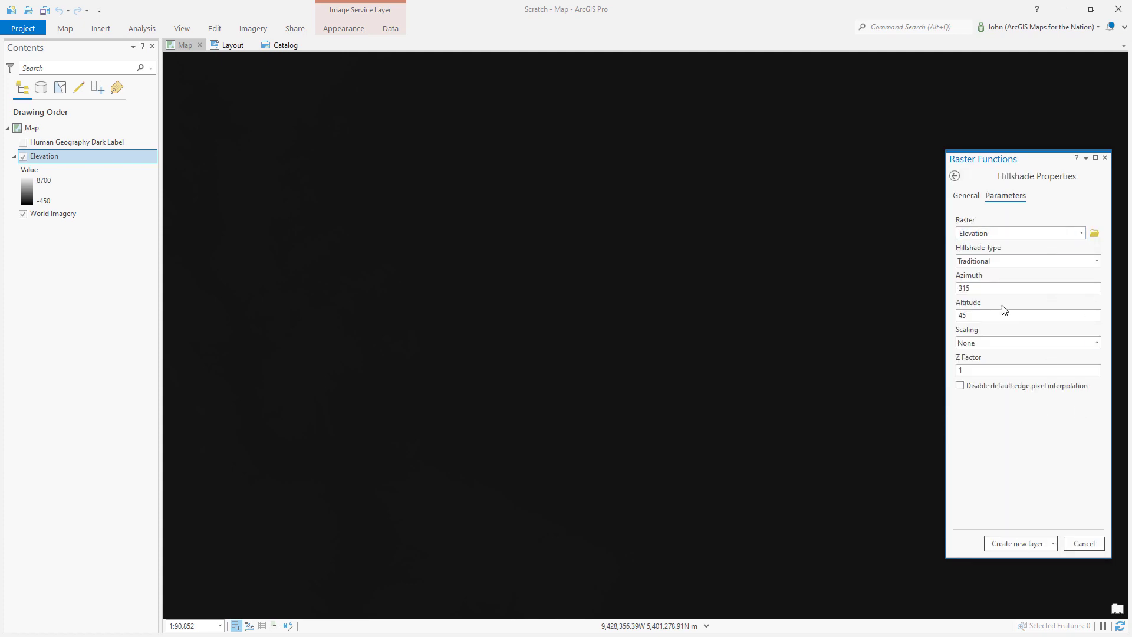
click(1016, 546)
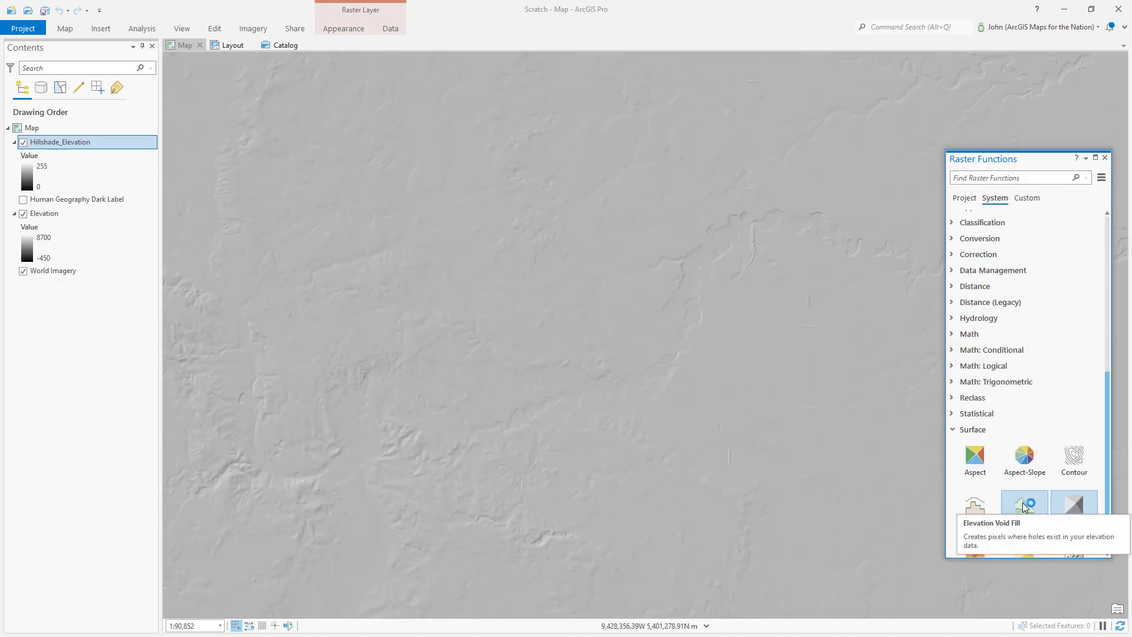
click(1105, 157)
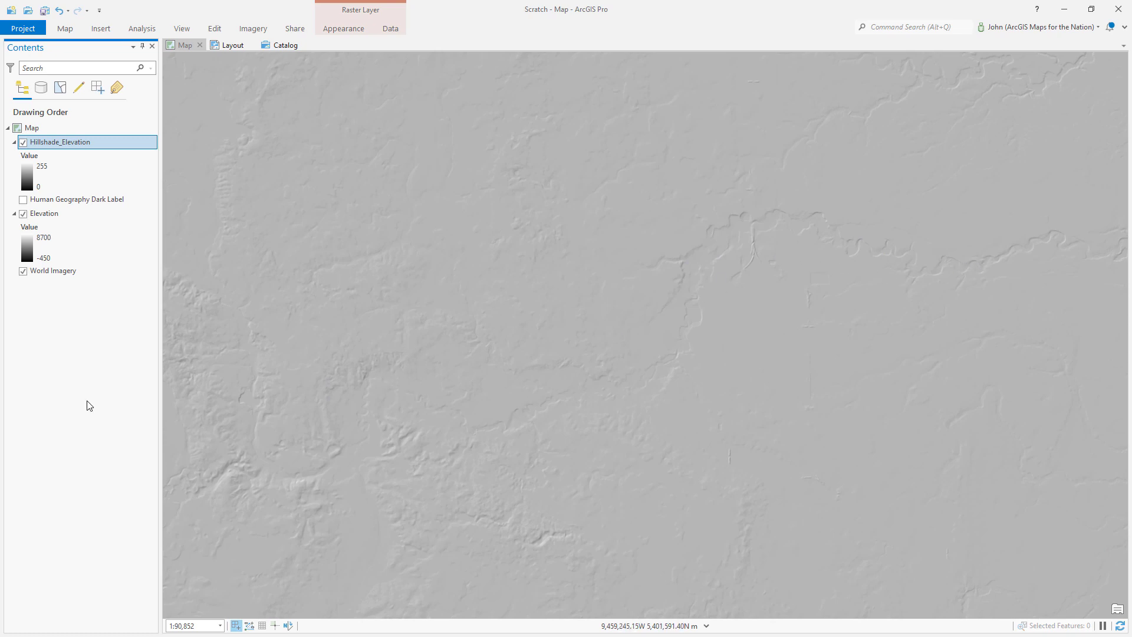
click(28, 177)
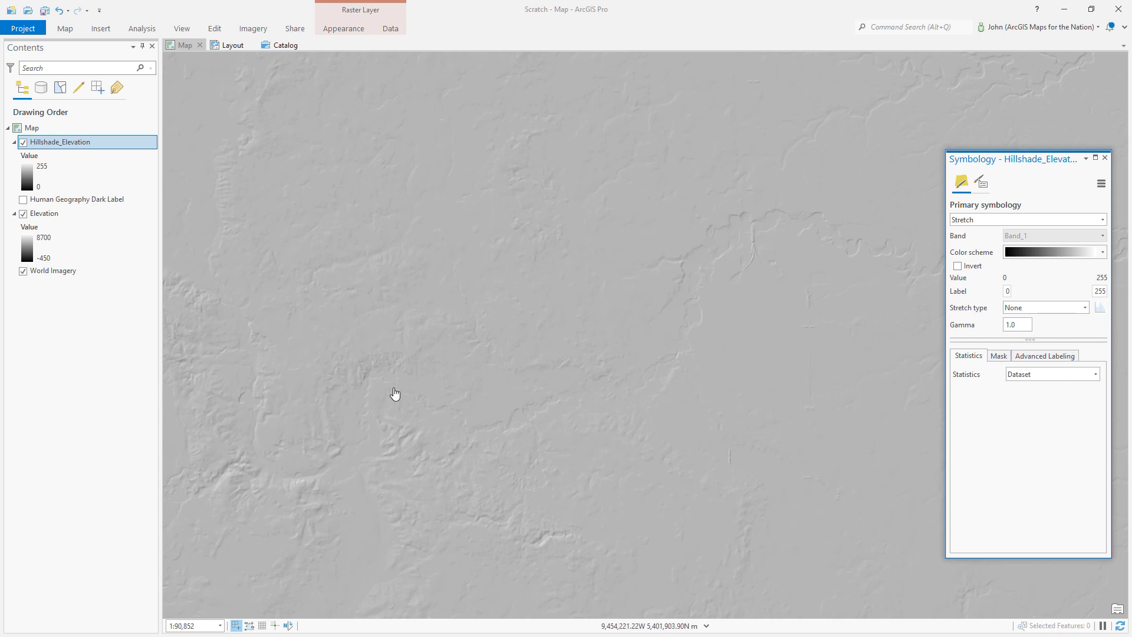
Set the hillshade stretch statistics to DRA from the current display extent.
click(1071, 375)
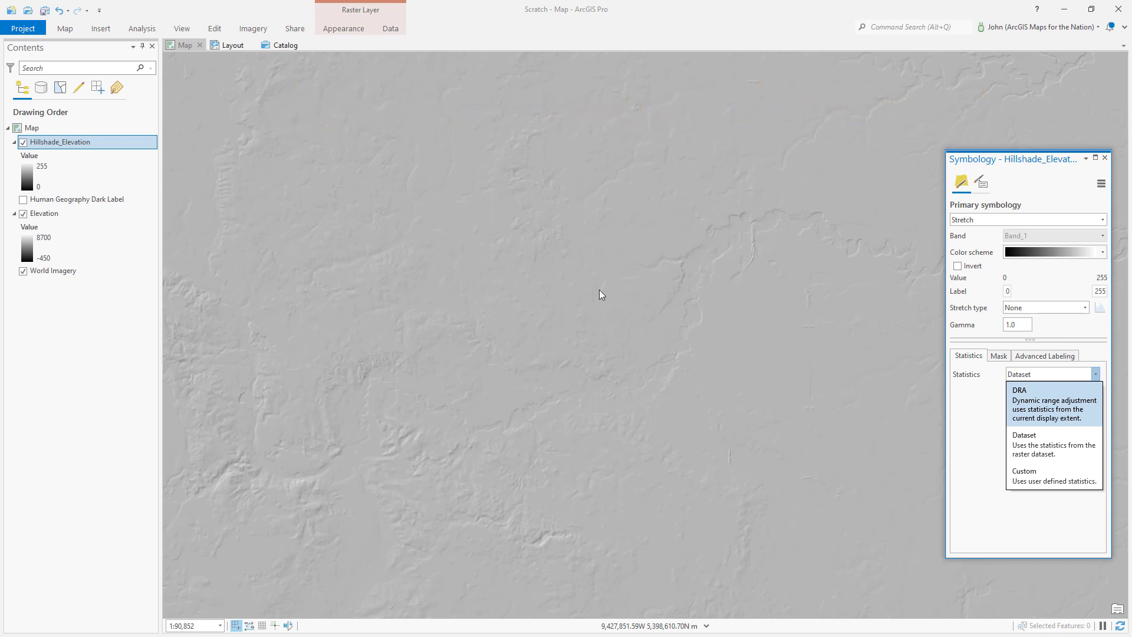
click(1051, 411)
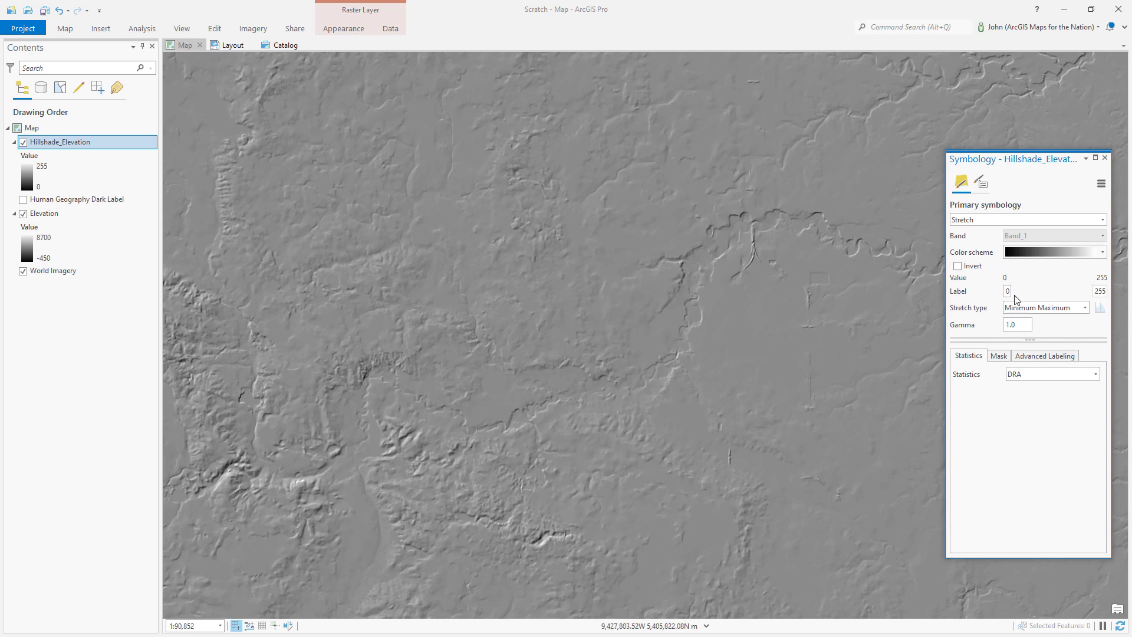
click(1085, 308)
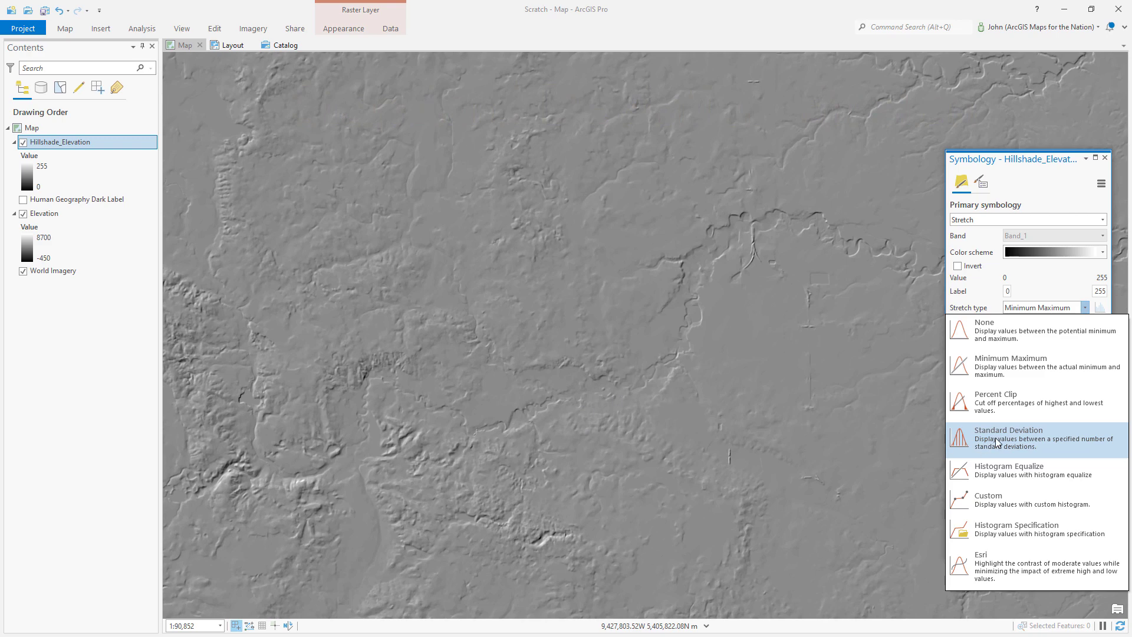
Change the hillshade stretch type to Standard Deviation with 6 standard deviations.
click(1016, 442)
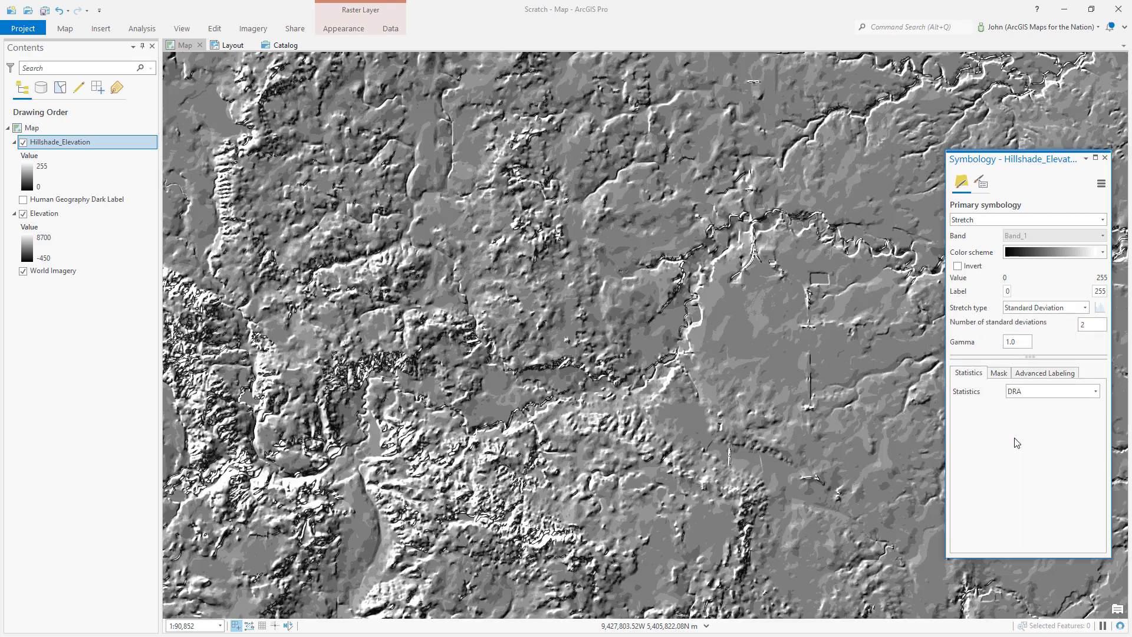
double_click(1084, 325)
text(3)
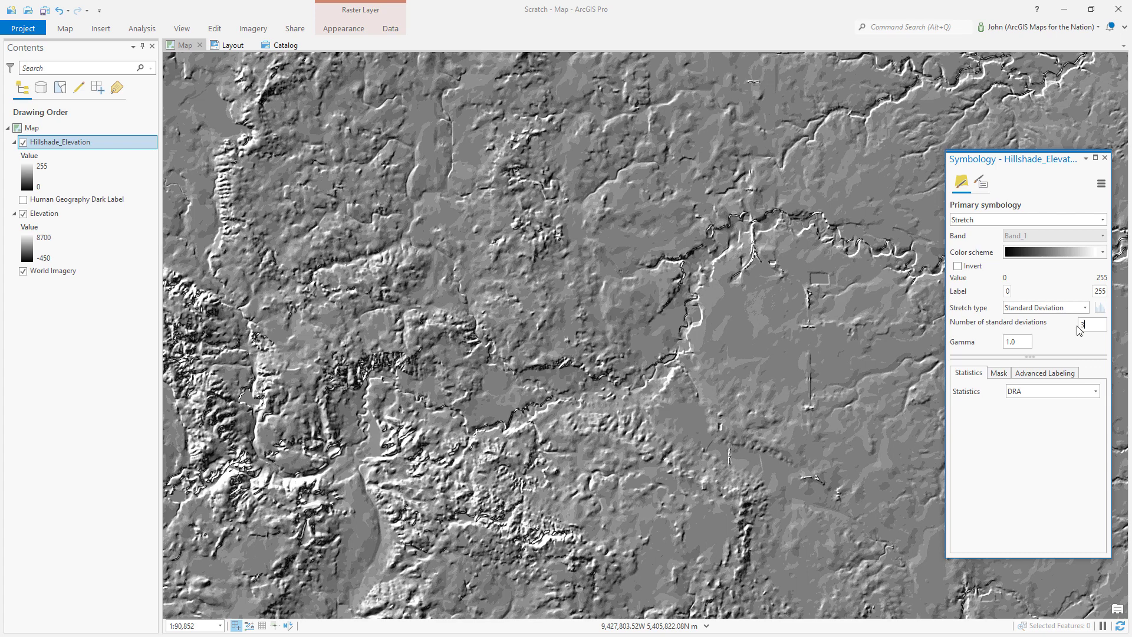
text(4)
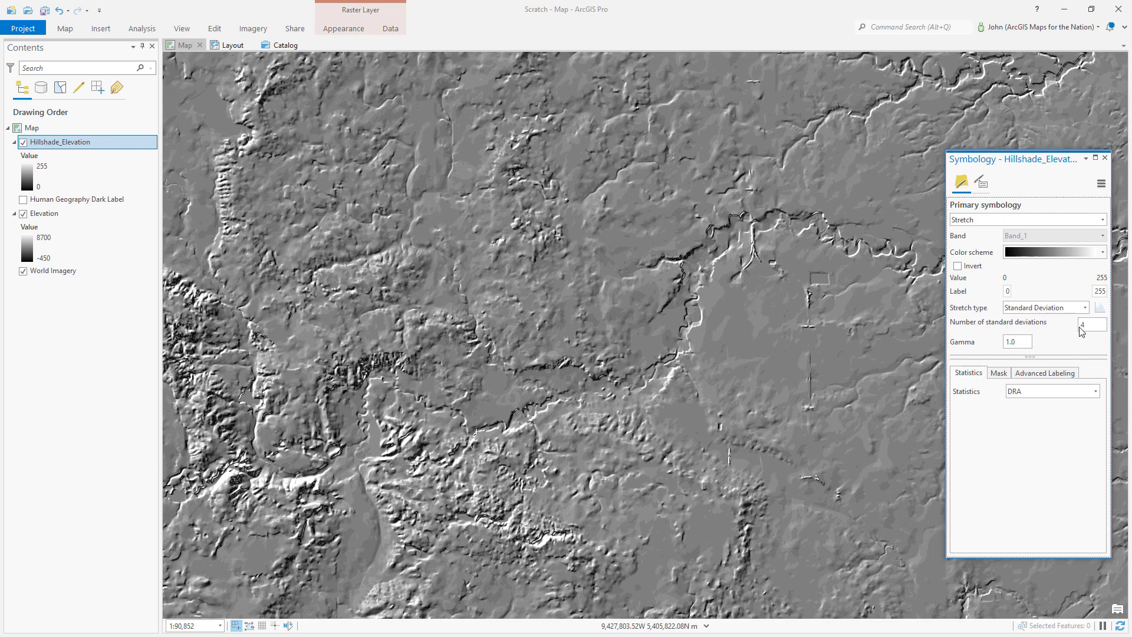
text(5)
text(6)
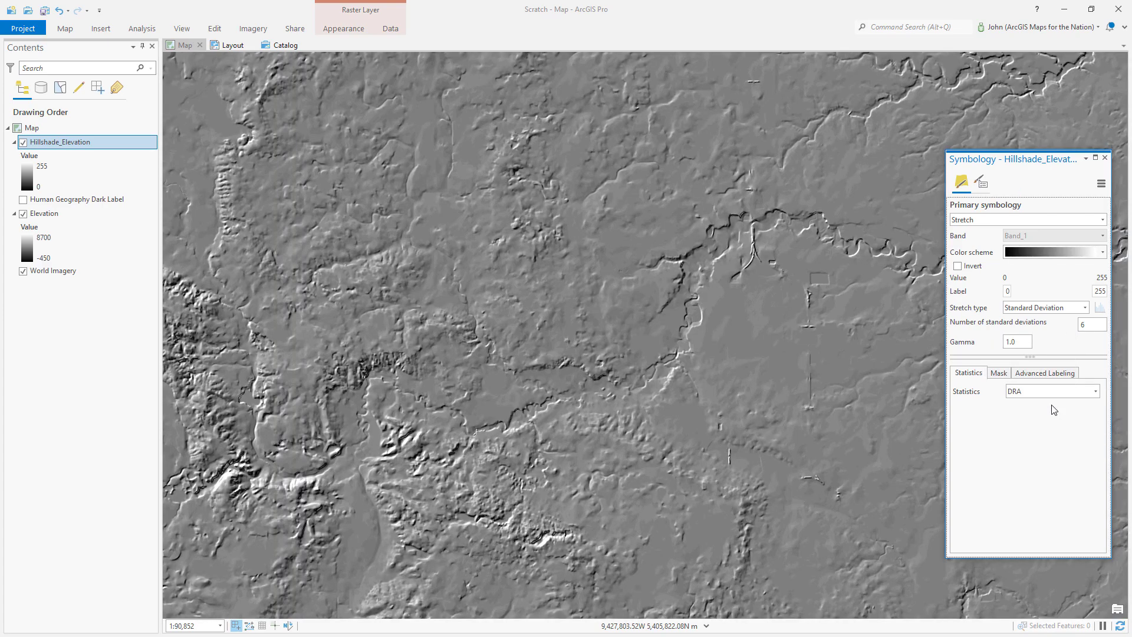
Set the Hillshade_Elevation layer blend mode to Overlay.
click(339, 30)
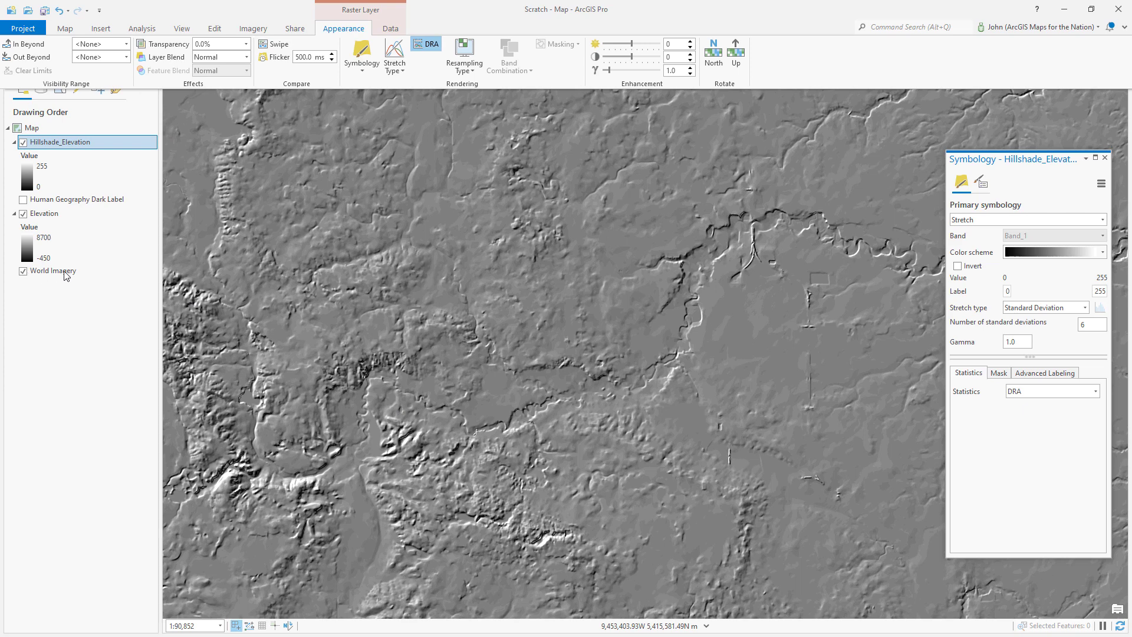
click(247, 57)
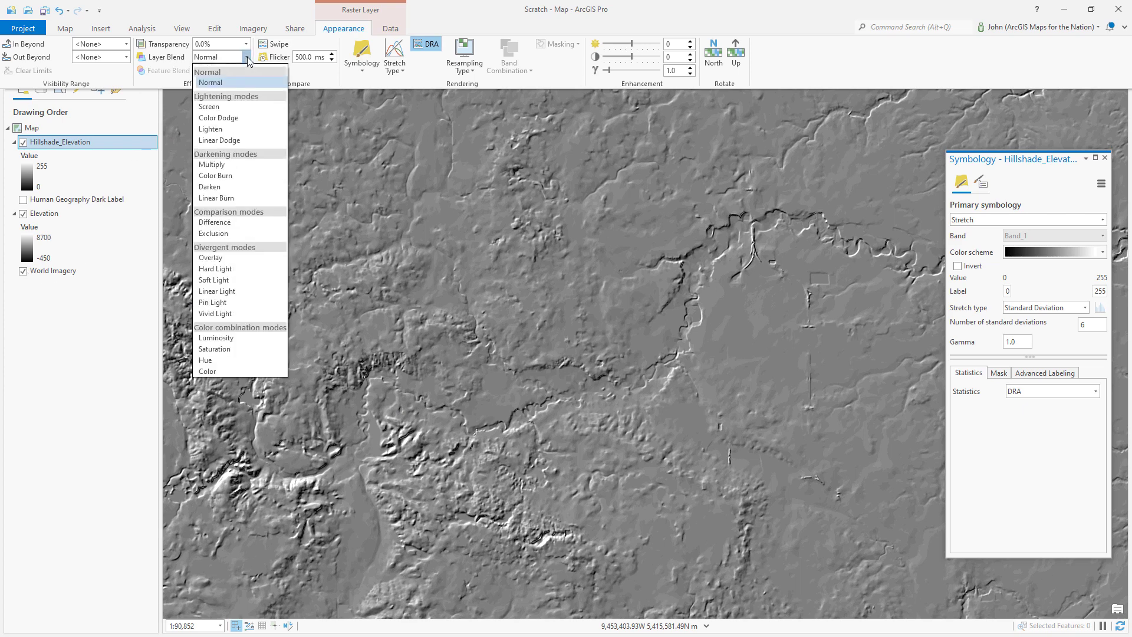
click(210, 258)
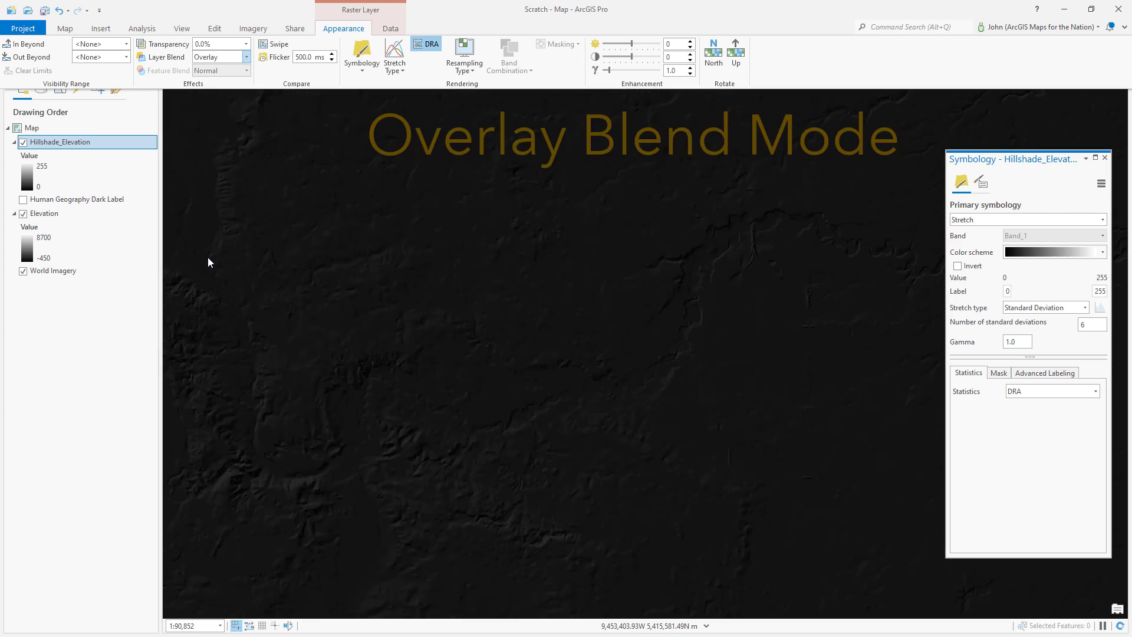
Hide the Elevation layer and toggle Hillshade_Elevation off and on to compare with imagery.
click(23, 214)
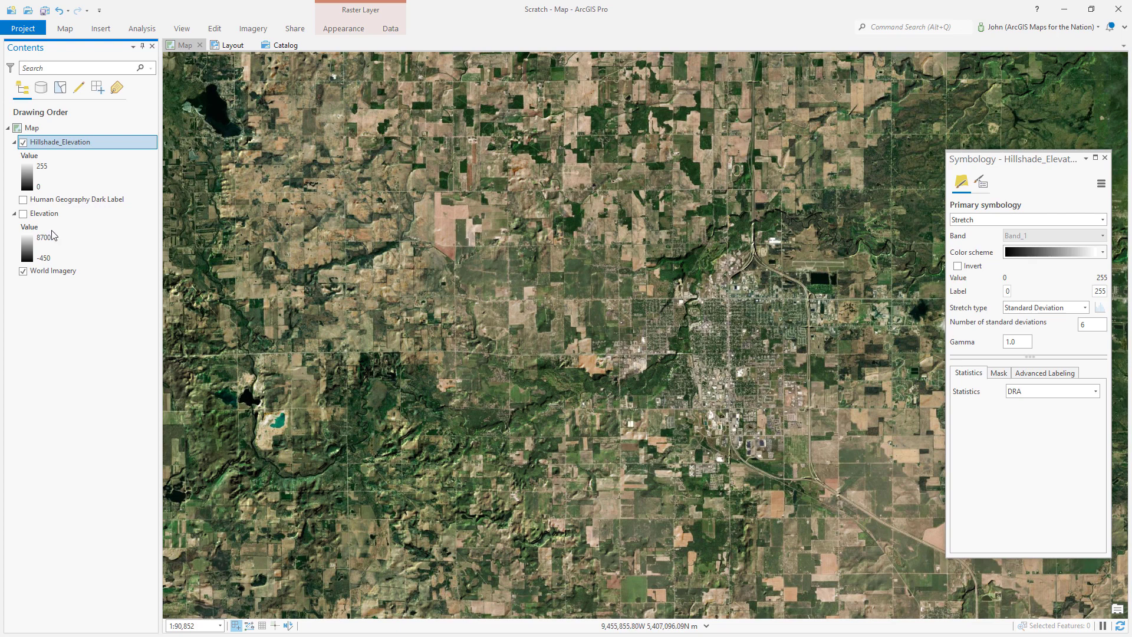
click(23, 143)
click(24, 144)
Copy and paste Hillshade_Elevation, then give the top copy a Normal layer blend.
key(ctrl+c)
key(ctrl+v)
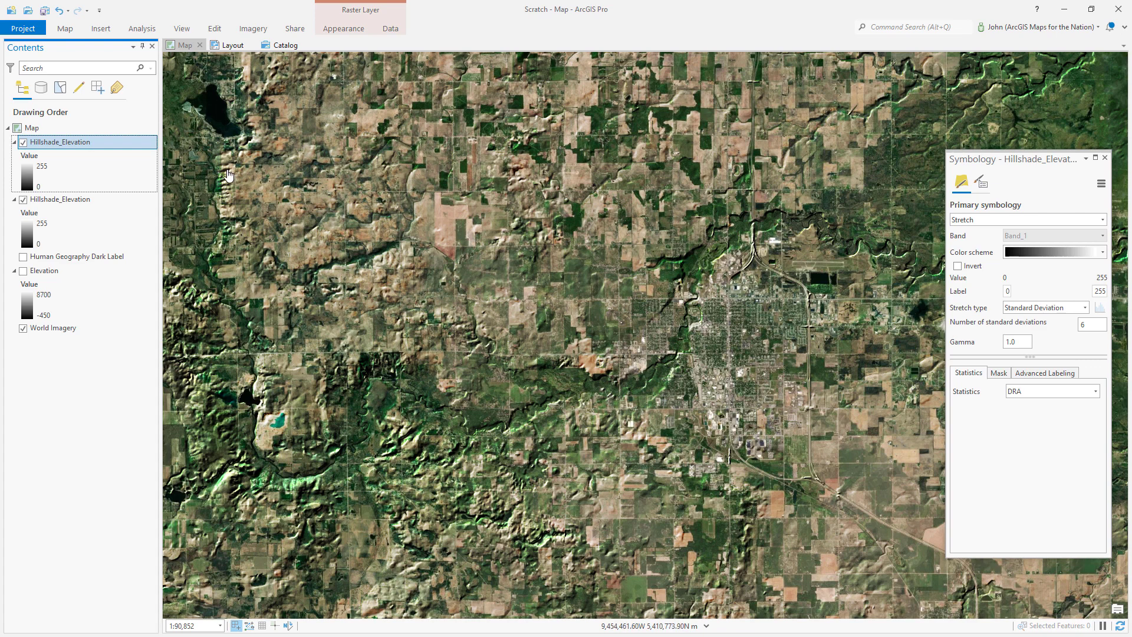
click(344, 28)
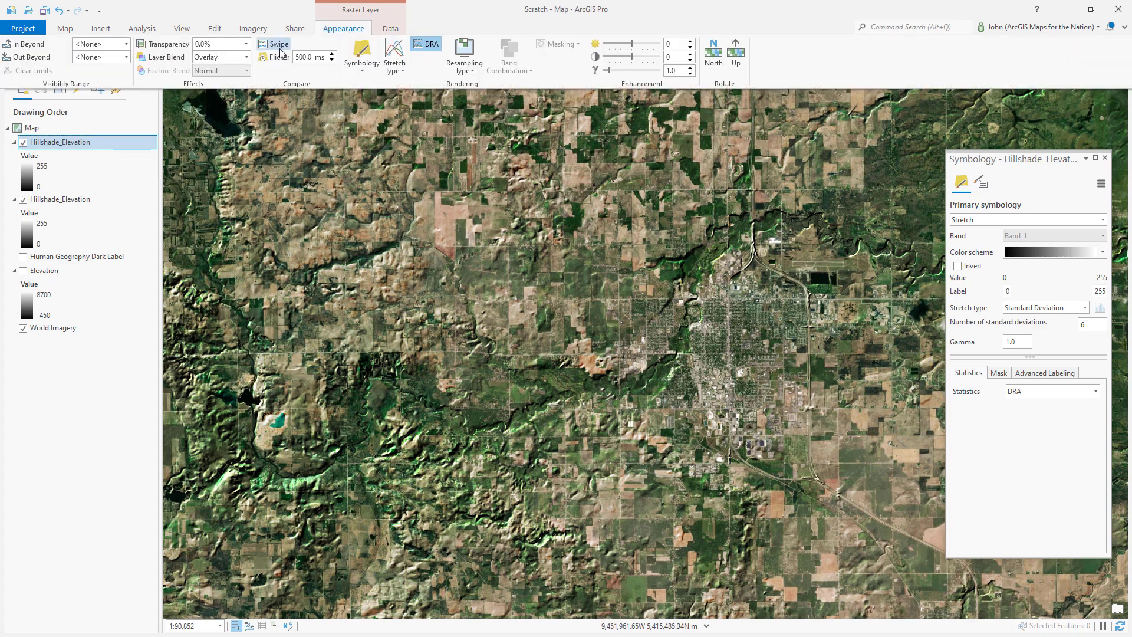
click(248, 61)
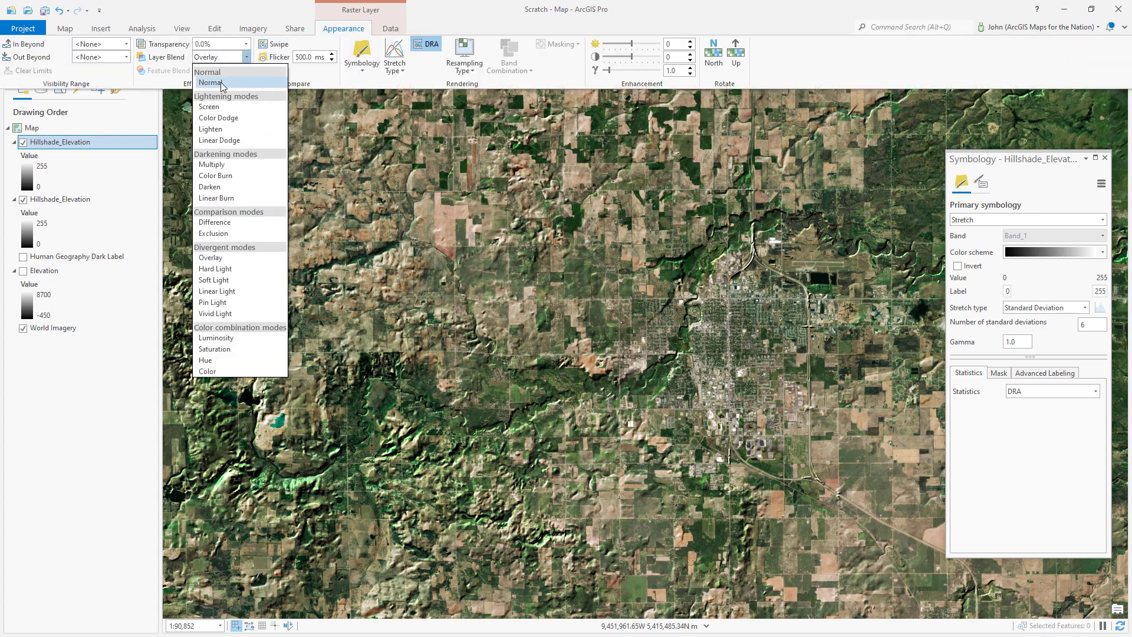
click(223, 85)
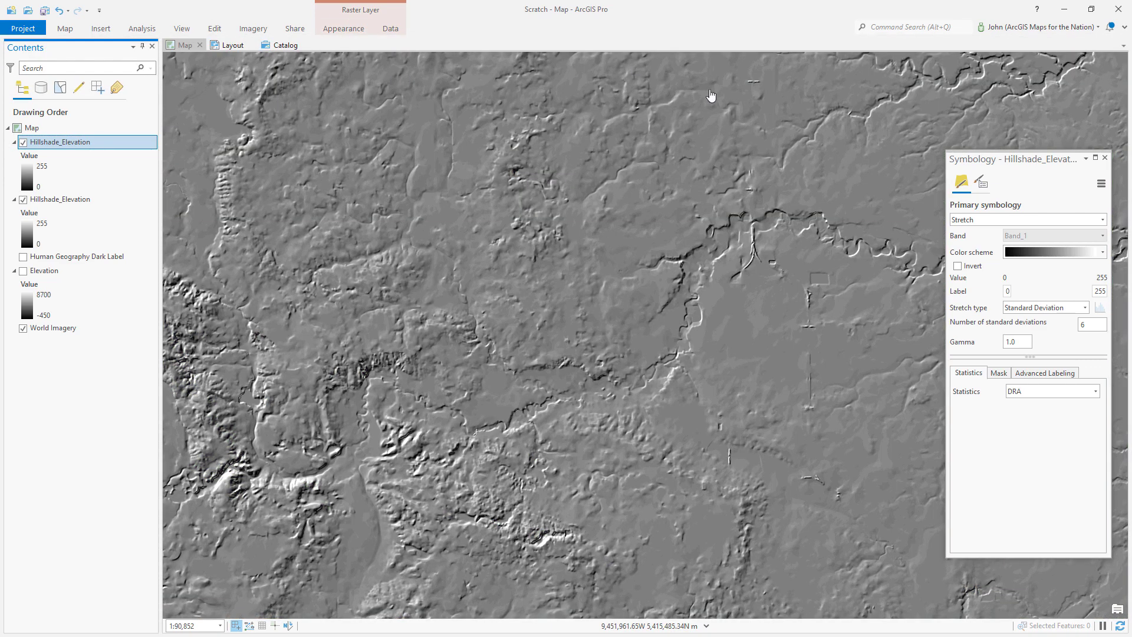
In the Color Scheme Editor, add a black stop at 50% with 100% transparency.
click(1102, 253)
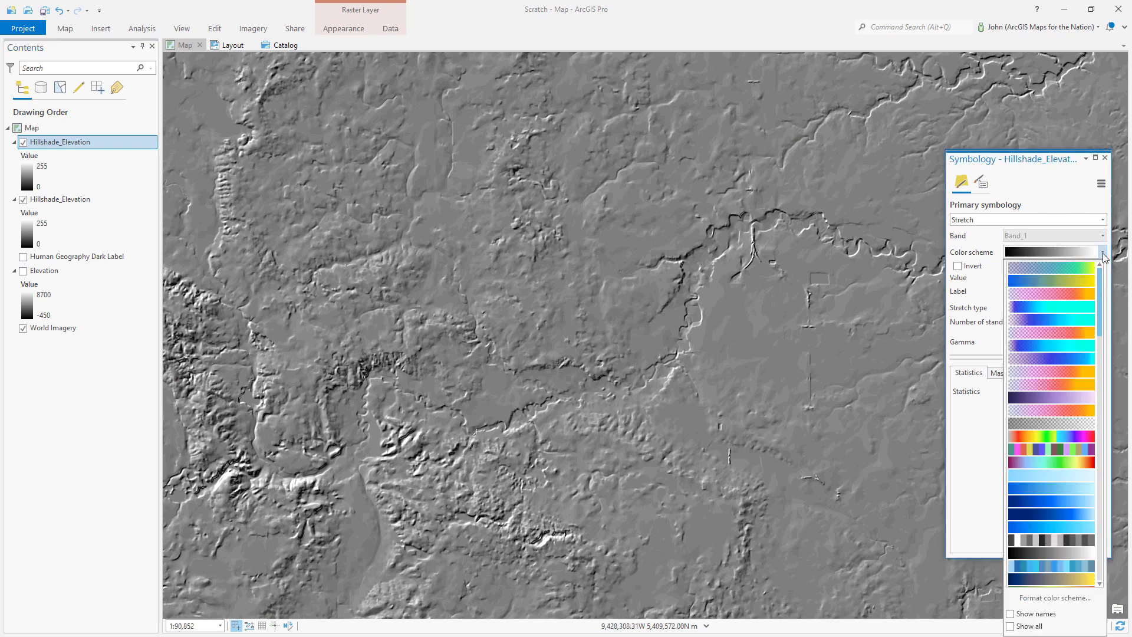
click(1066, 600)
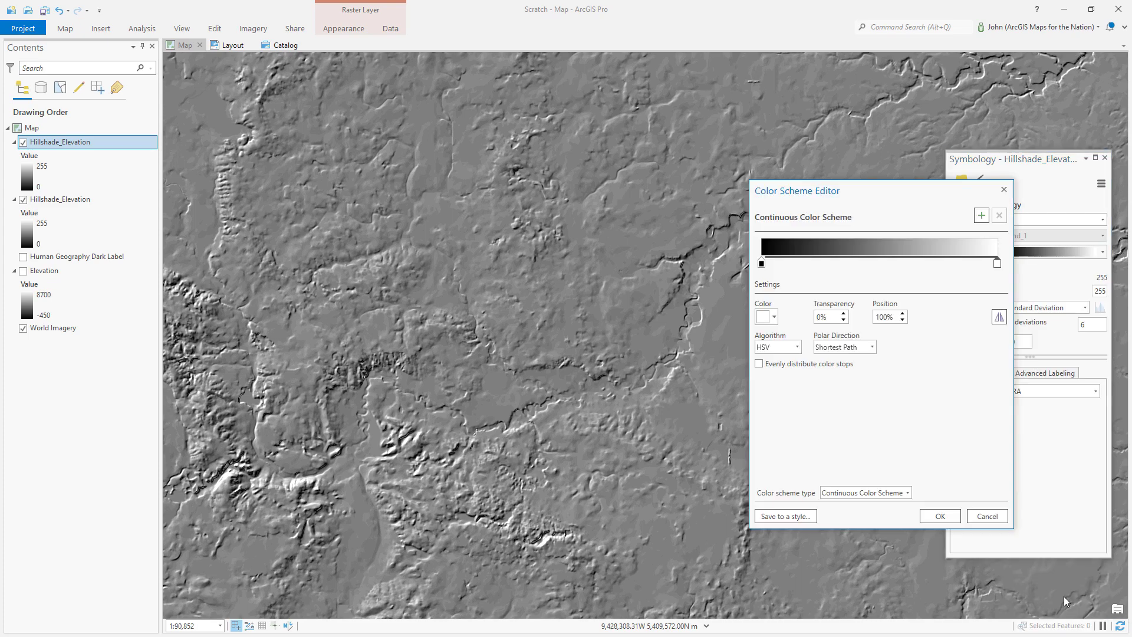
click(982, 217)
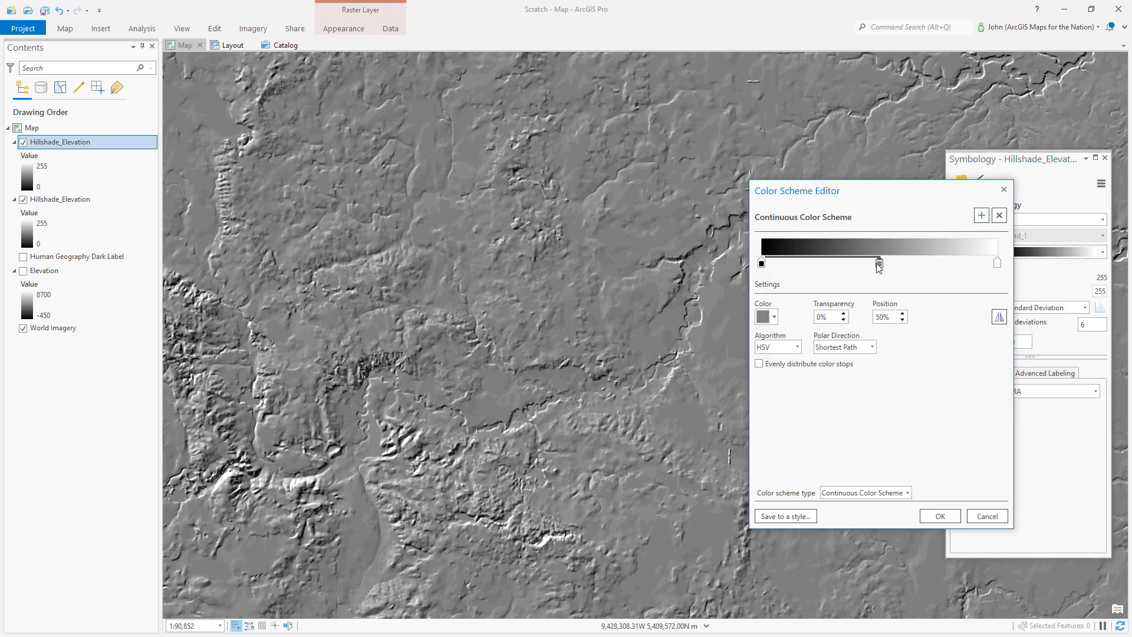
click(767, 317)
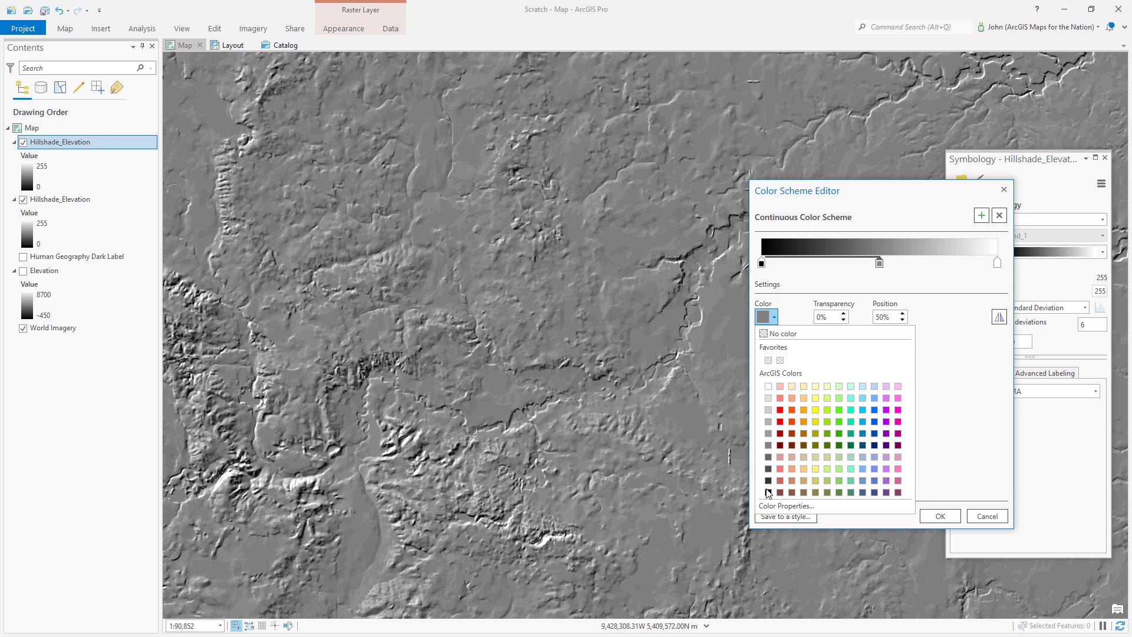
click(769, 494)
key(Tab)
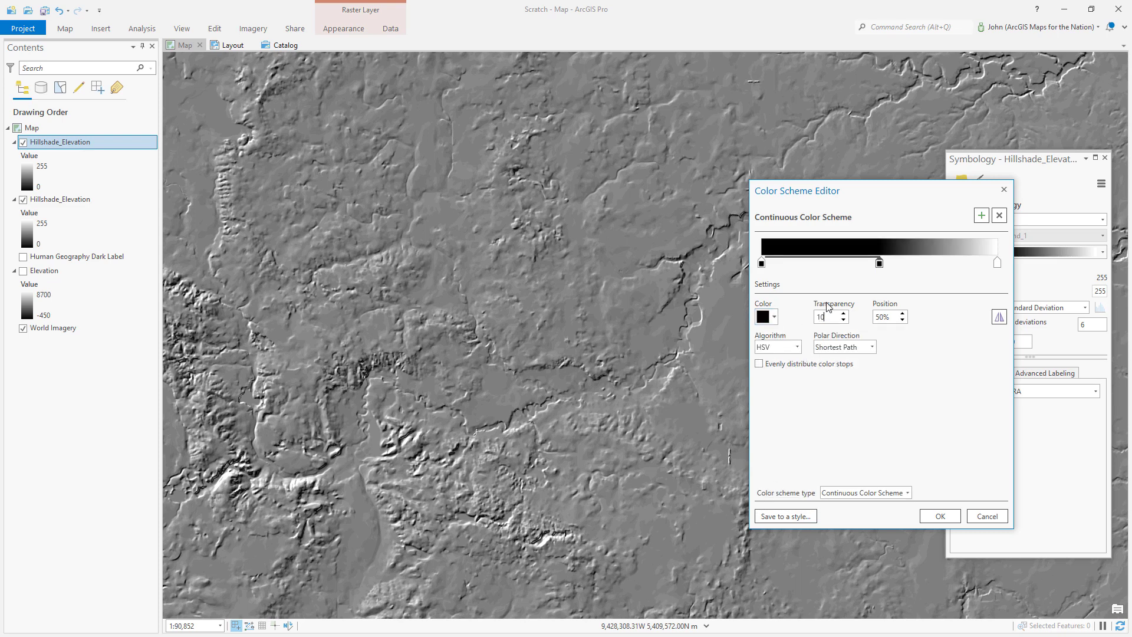
text(0)
key(Tab)
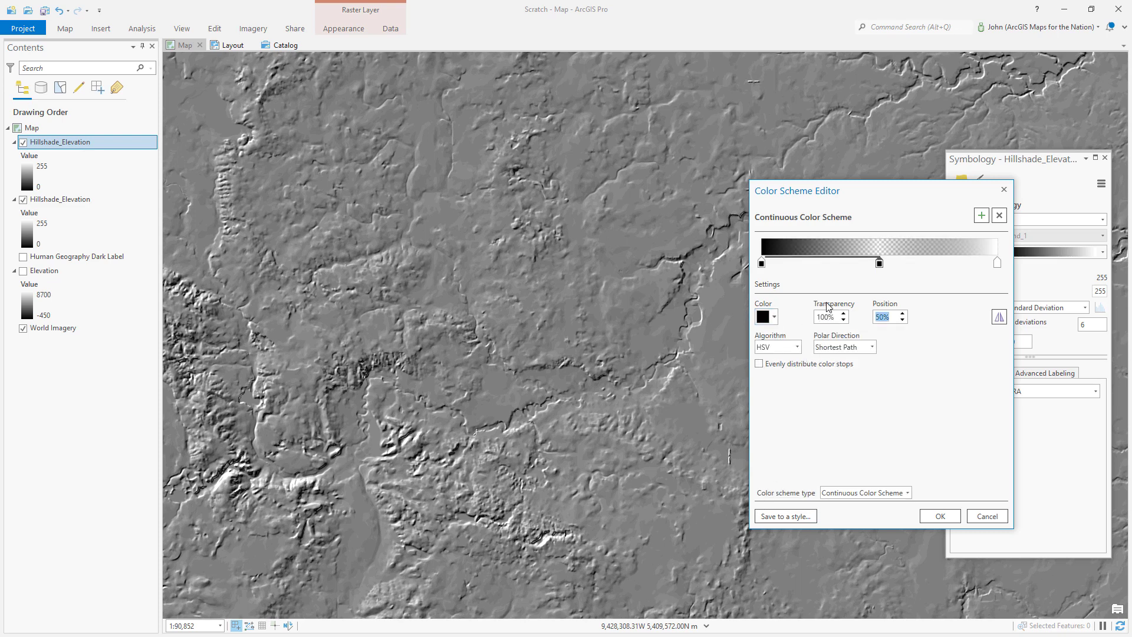
Add a white stop at 75% with 100% transparency.
click(998, 264)
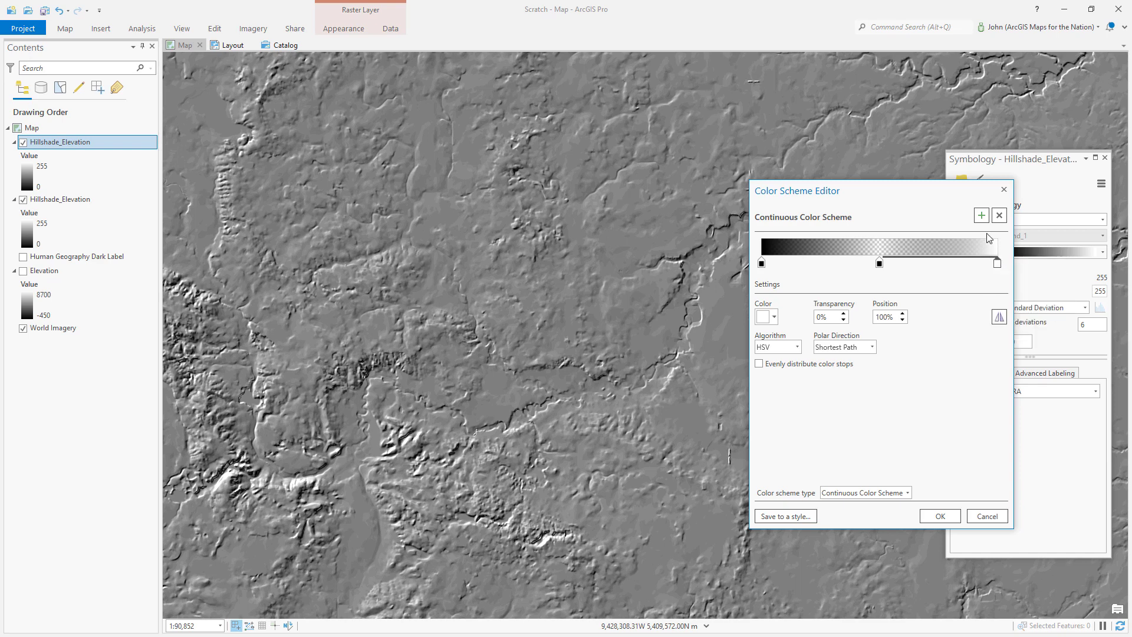
click(981, 216)
click(766, 317)
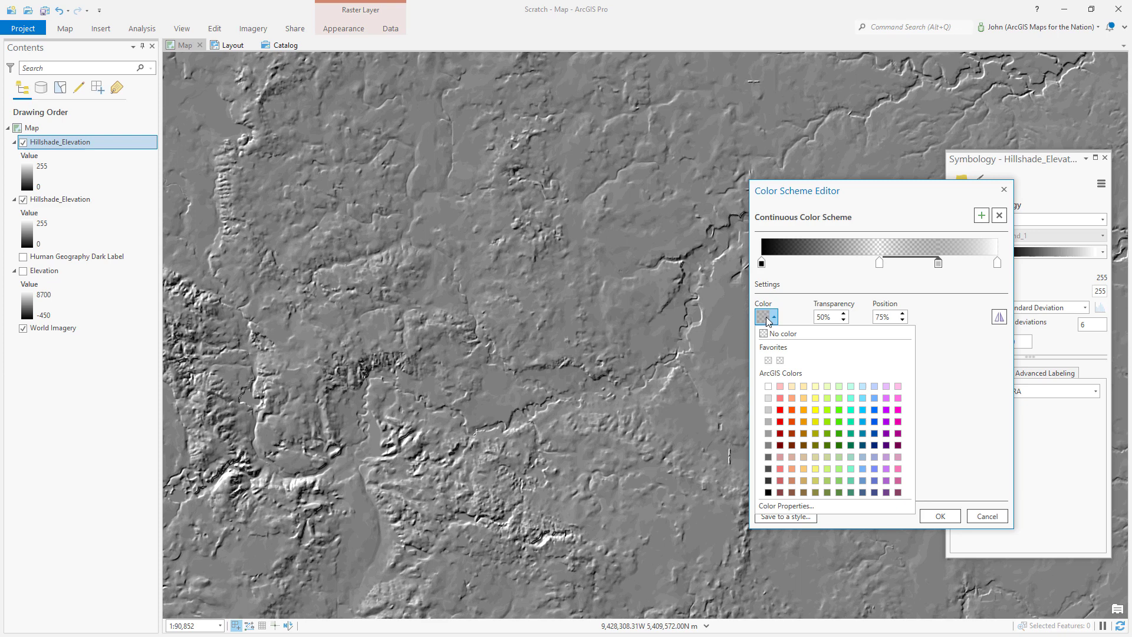
click(769, 386)
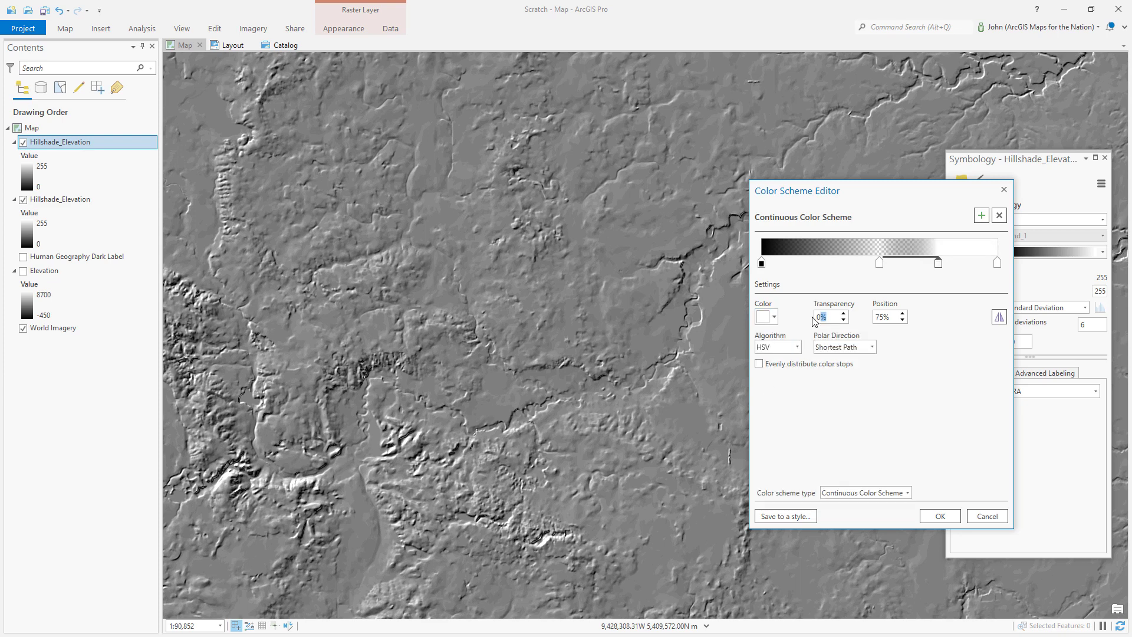
text(100)
click(881, 316)
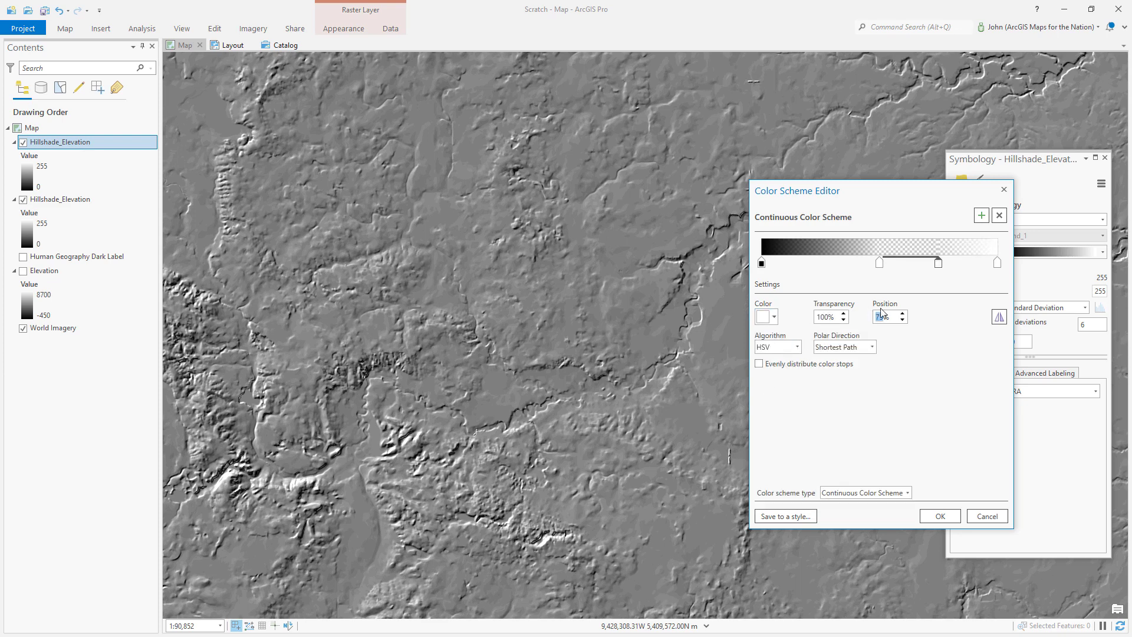
Make the ramp's right end pale yellow and apply the edited color scheme.
click(998, 264)
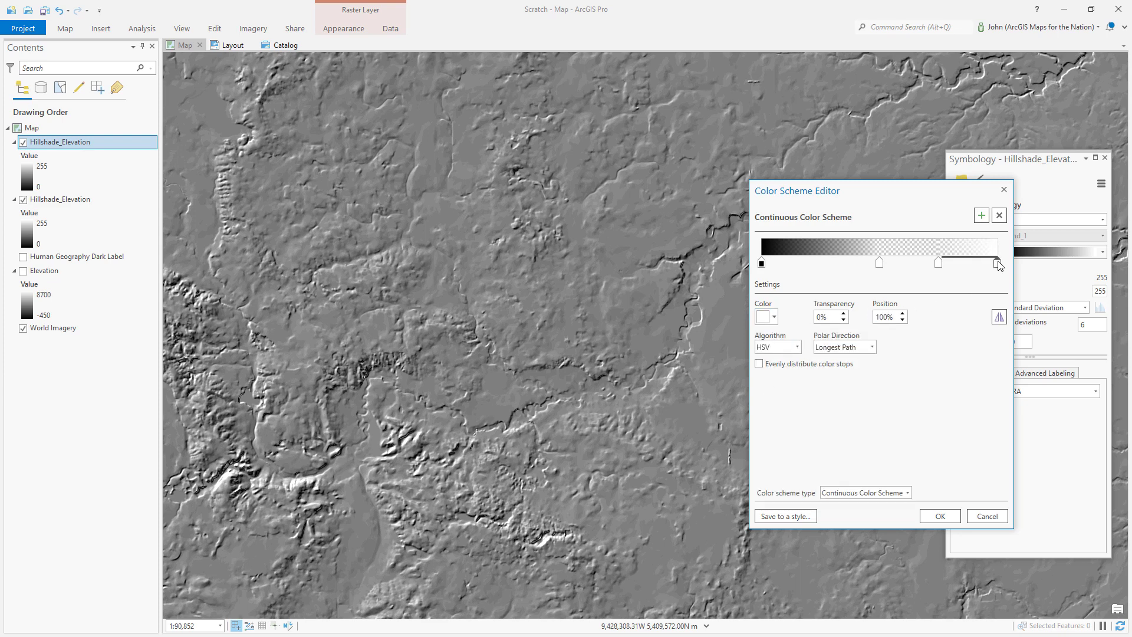
click(773, 318)
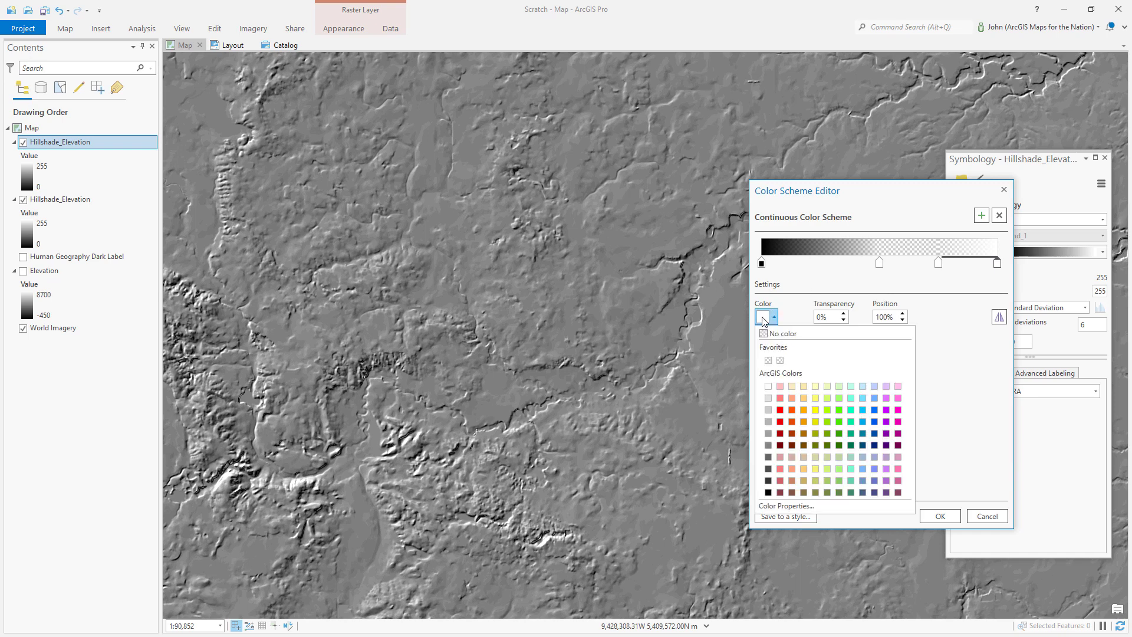
click(815, 386)
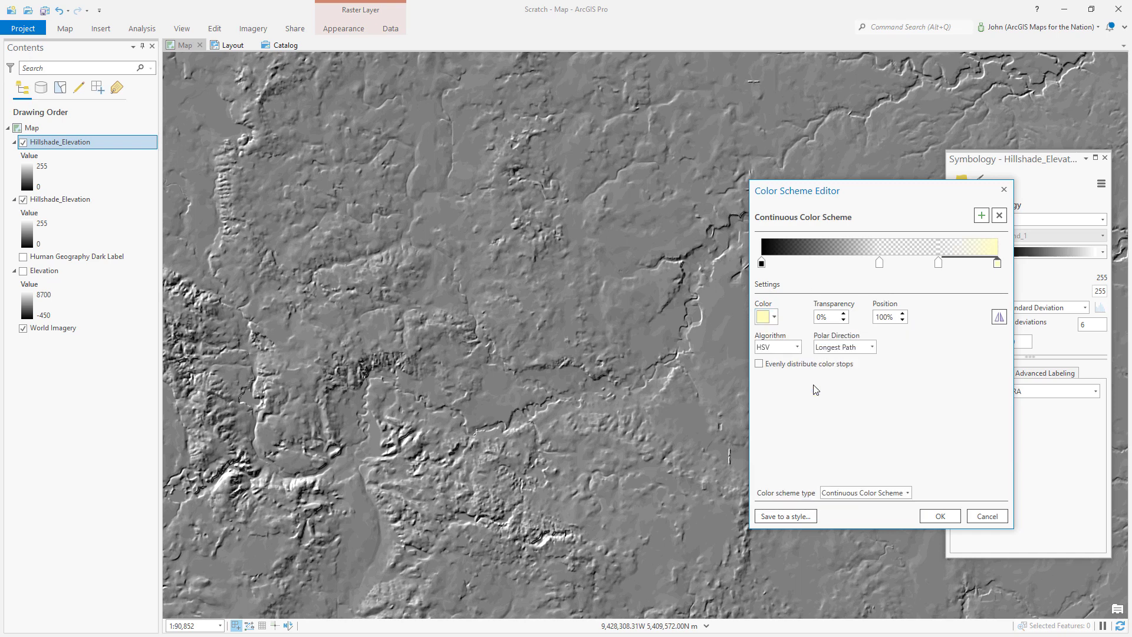
click(941, 516)
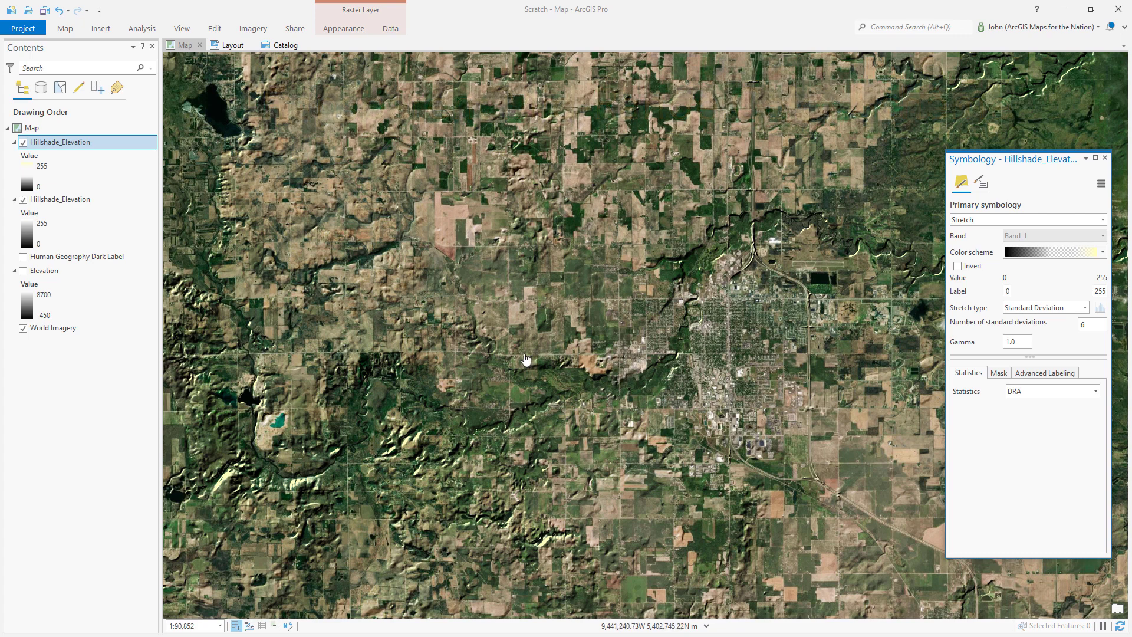
click(23, 143)
click(24, 144)
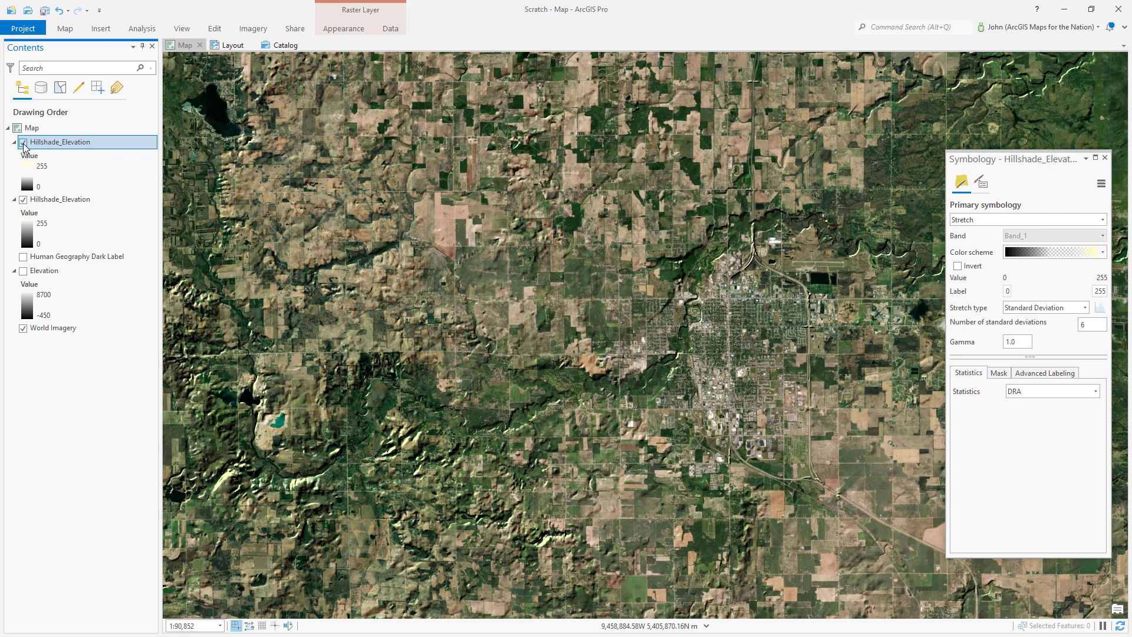
click(24, 144)
click(23, 200)
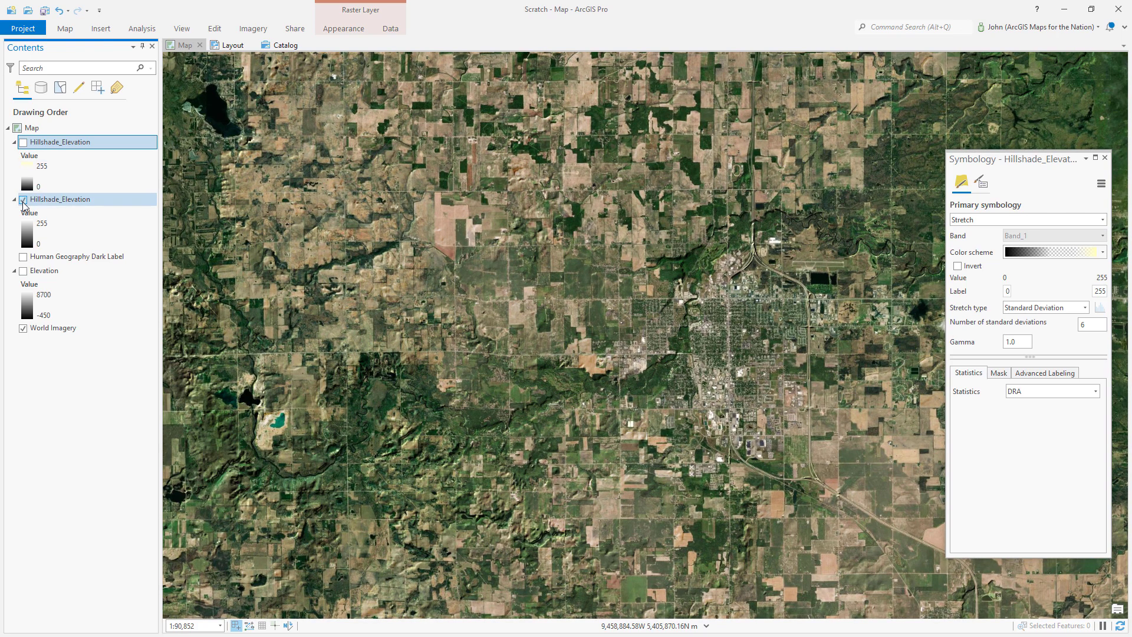
click(32, 146)
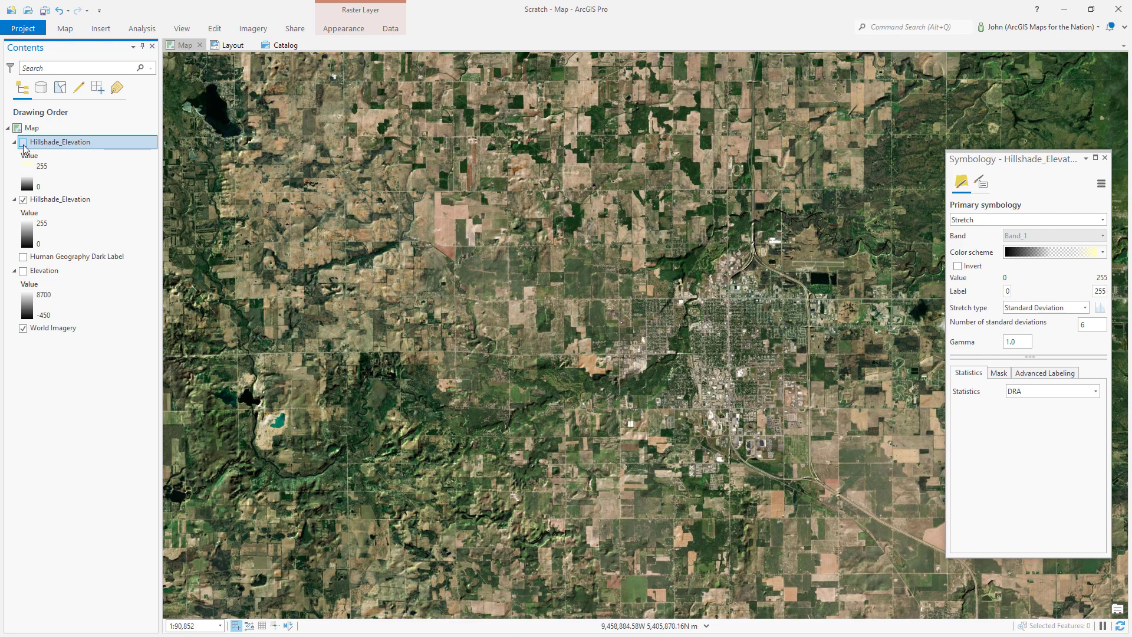
click(24, 144)
click(119, 200)
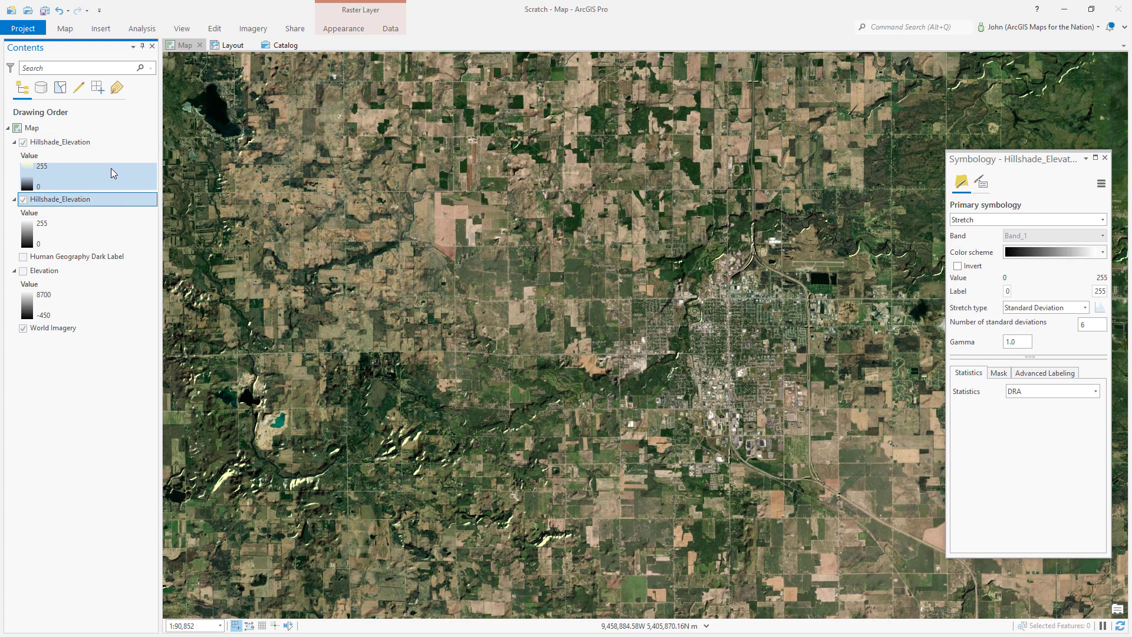
ctrl+click(105, 141)
Group both hillshade layers and name the group 'Crazy Hillshade for Crazy Flat Places'.
right_click(107, 144)
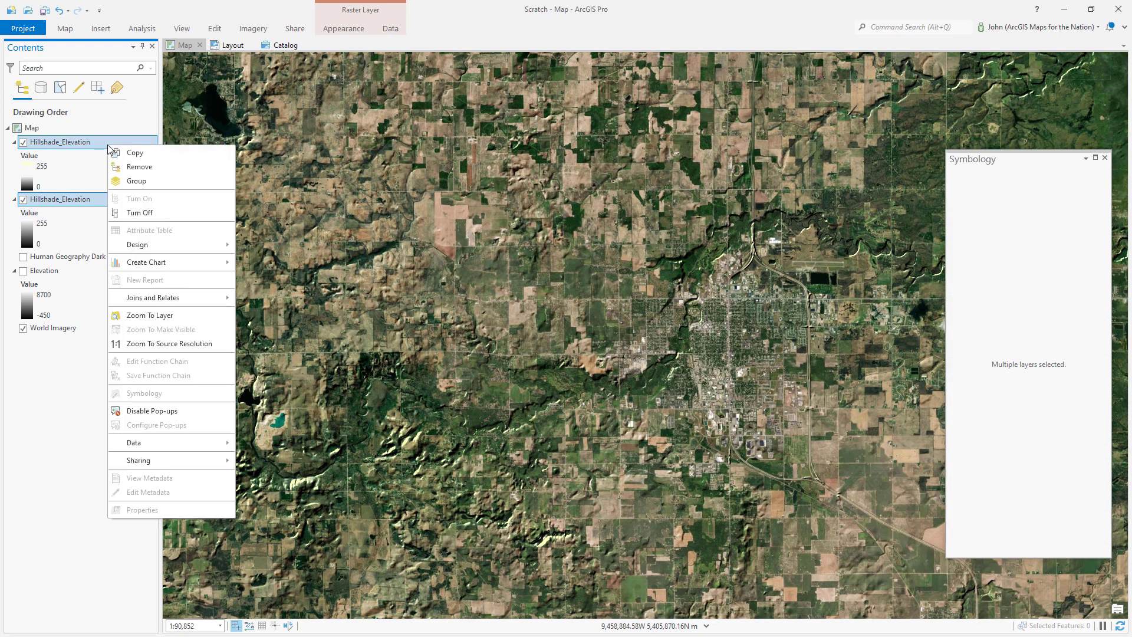
click(135, 184)
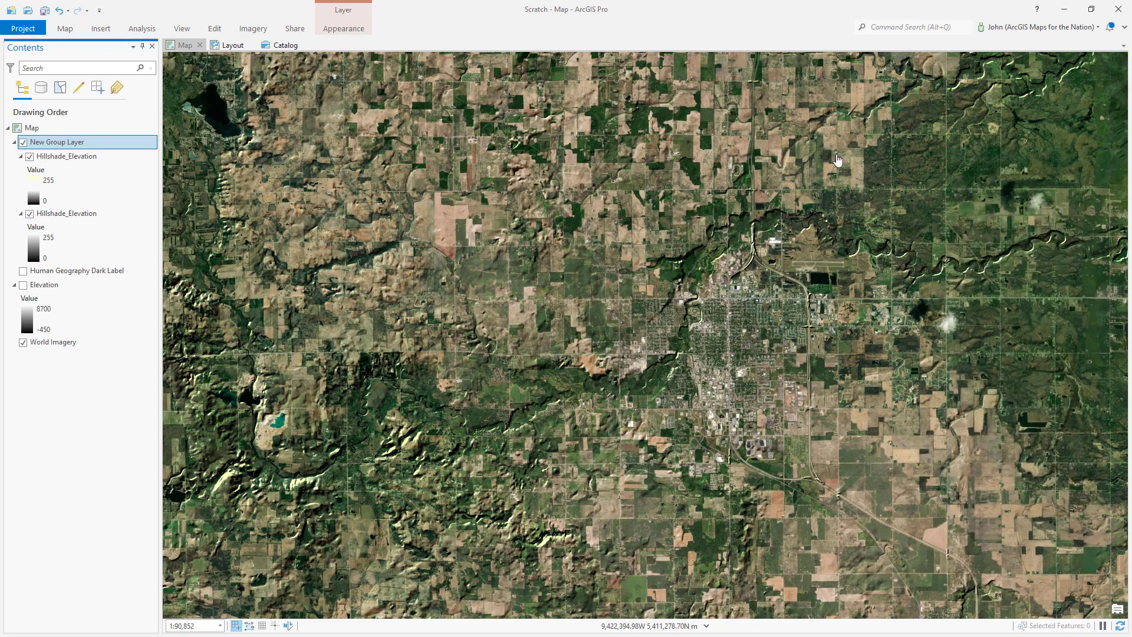
click(43, 144)
text(Crazy Hillshade for Crazy Flat)
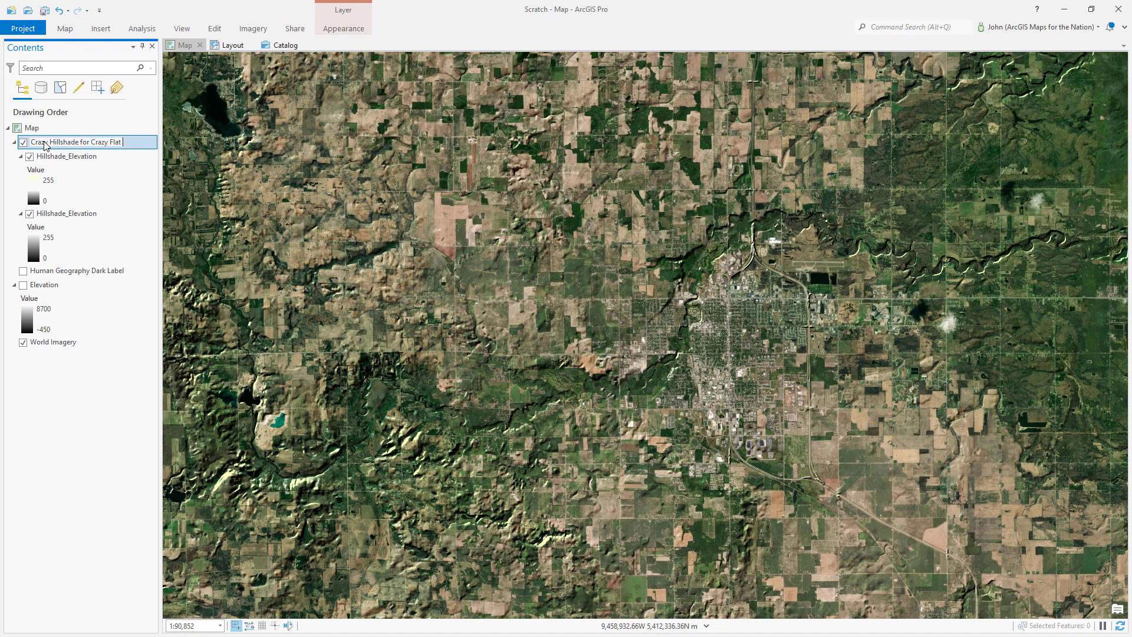
text( Places)
Move Human Geography Dark Label to the top of Contents and turn it on.
click(137, 270)
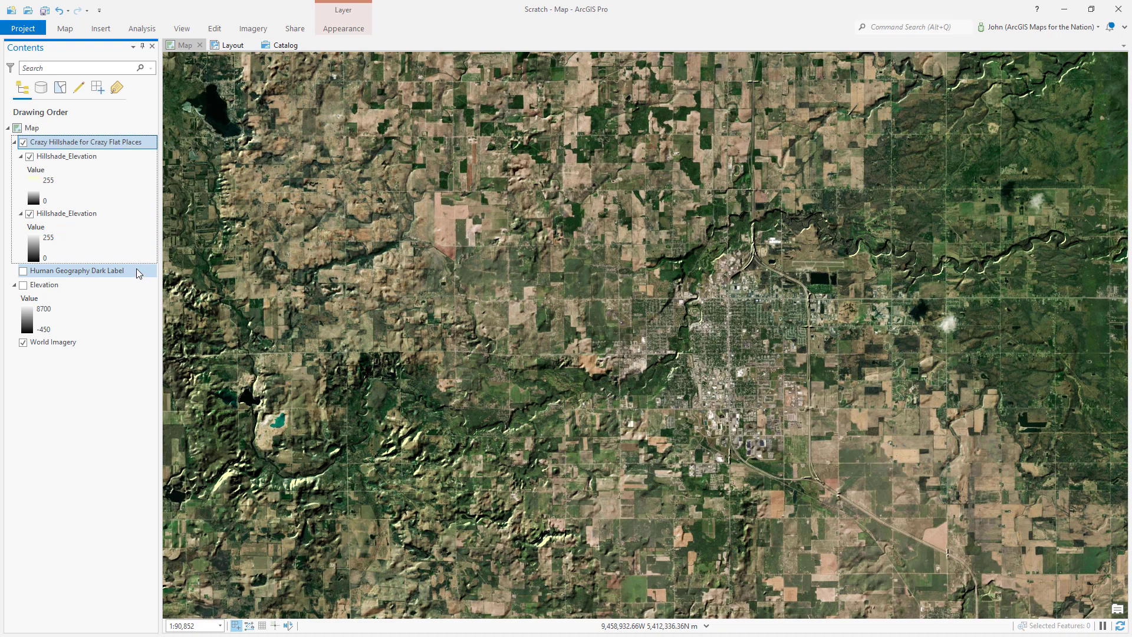
drag(137, 269, 99, 142)
click(23, 142)
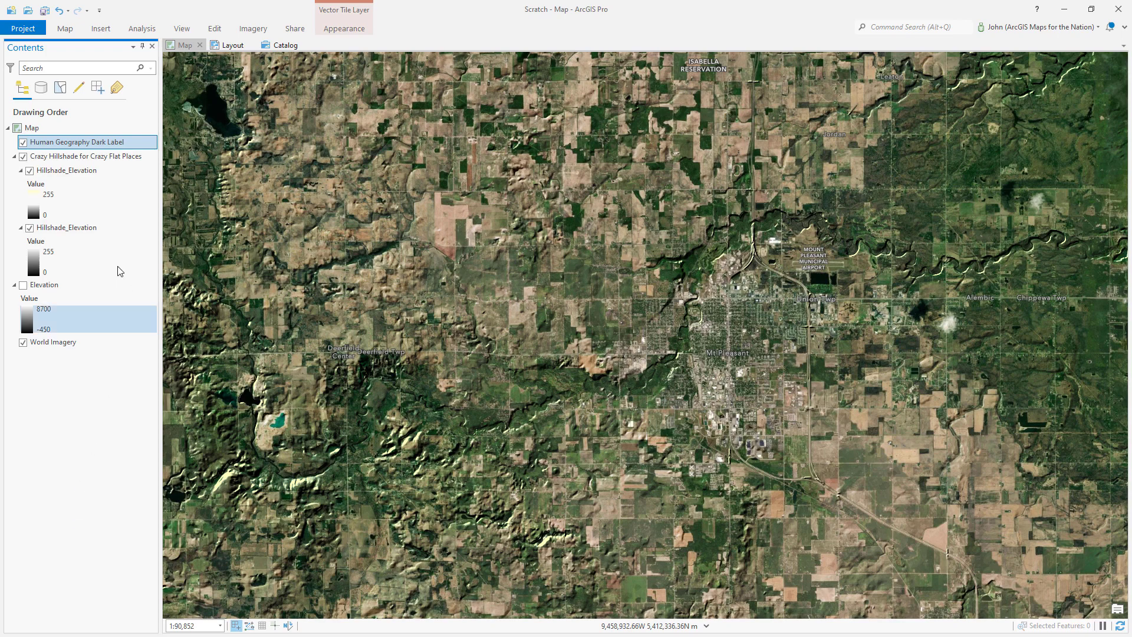
Zoom and pan the map from the eastern US down to Florida and the Gulf.
click(118, 158)
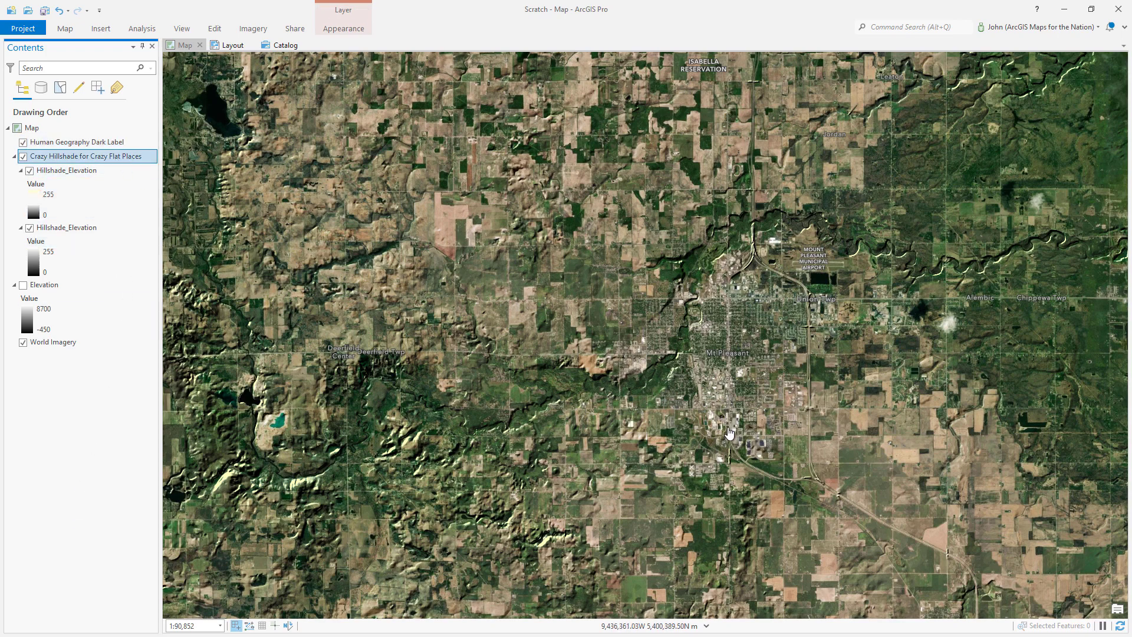
scroll(702, 396, down, 5)
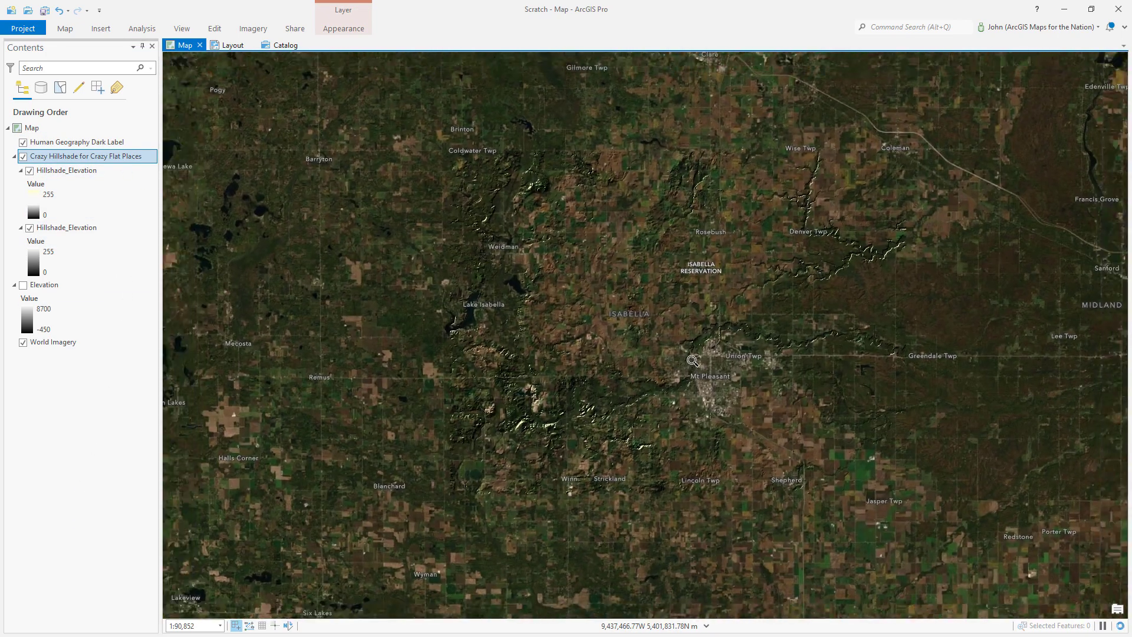
scroll(690, 352, down, 5)
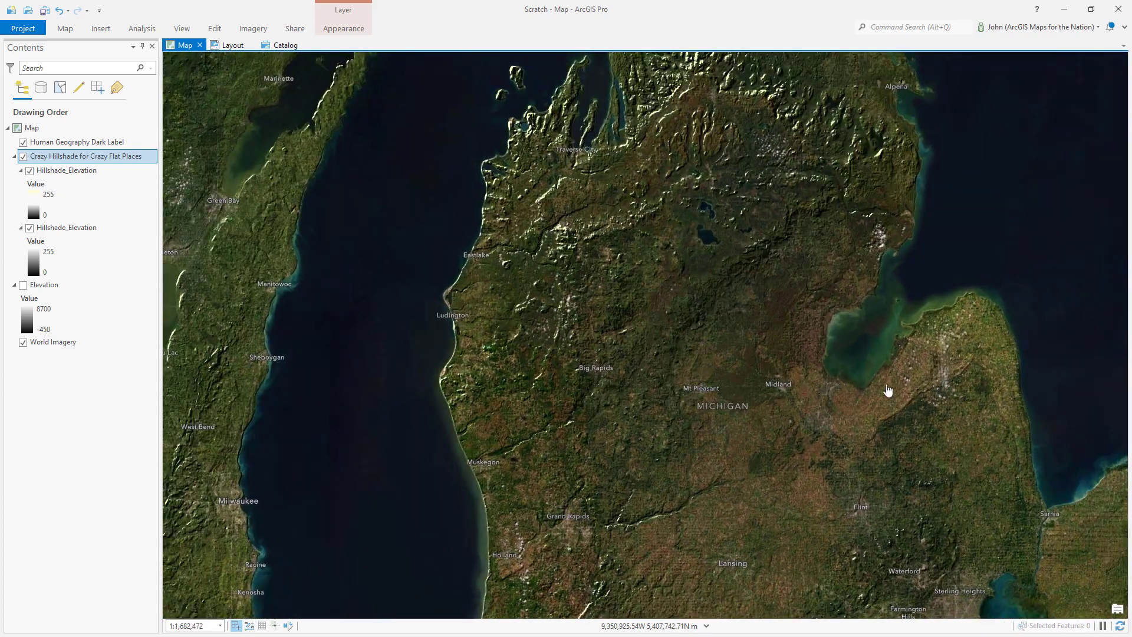
drag(789, 502, 720, 411)
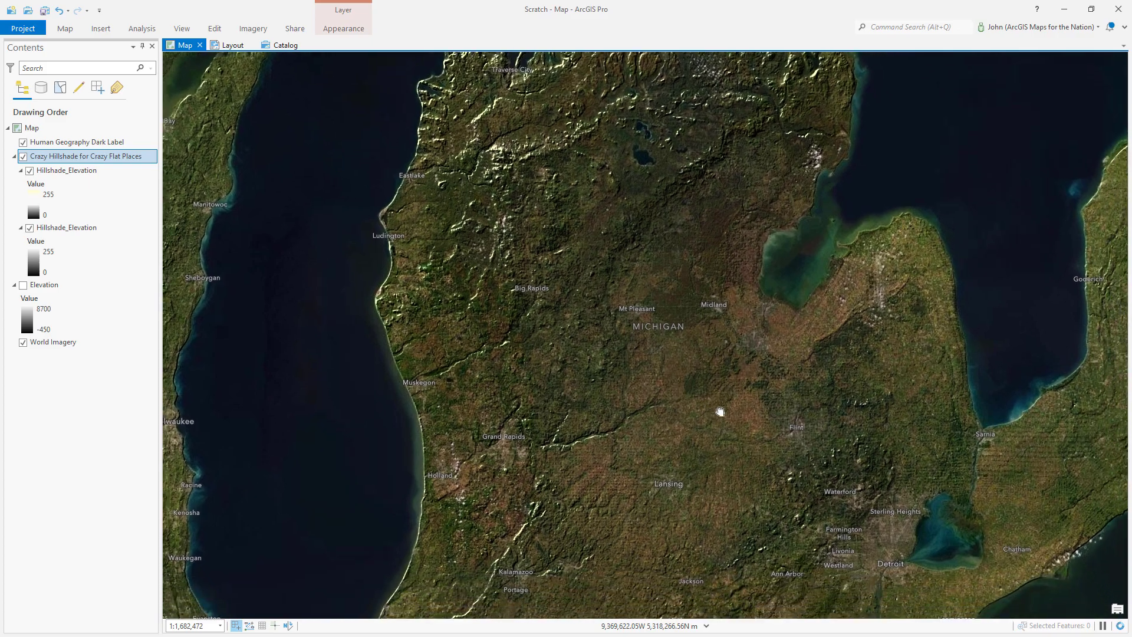
scroll(730, 495, down, 4)
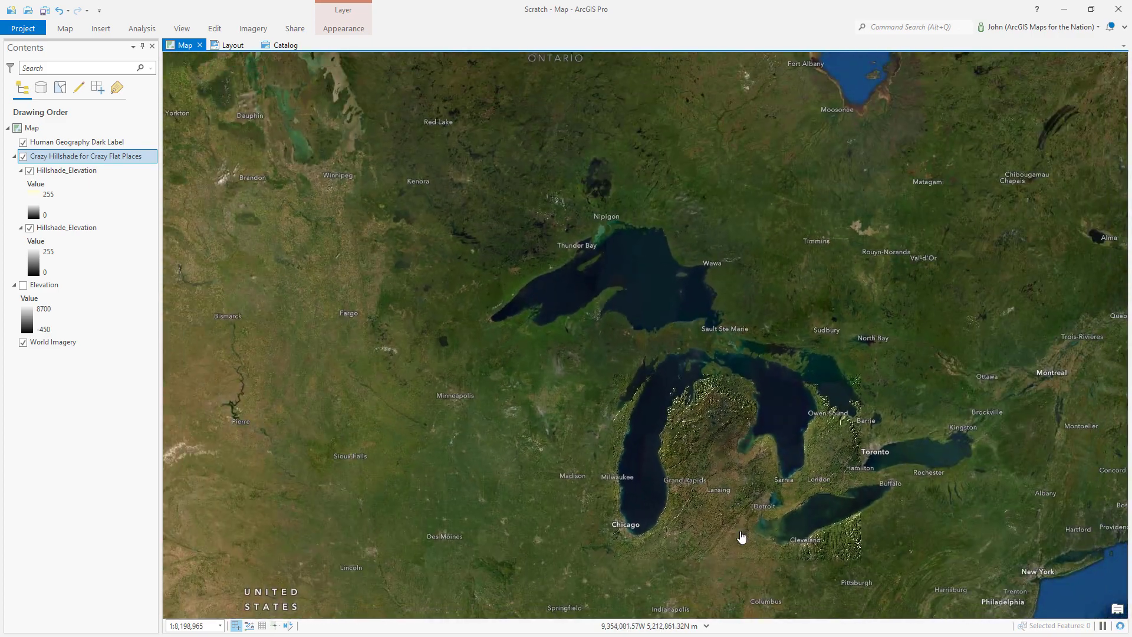
drag(741, 537, 657, 301)
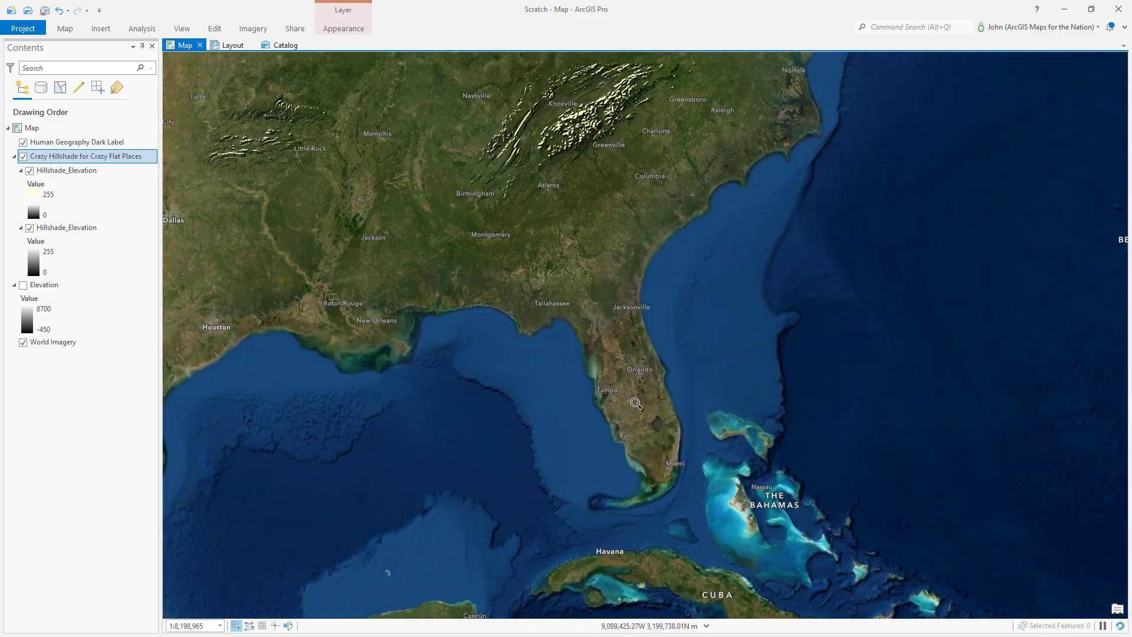
scroll(636, 403, up, 8)
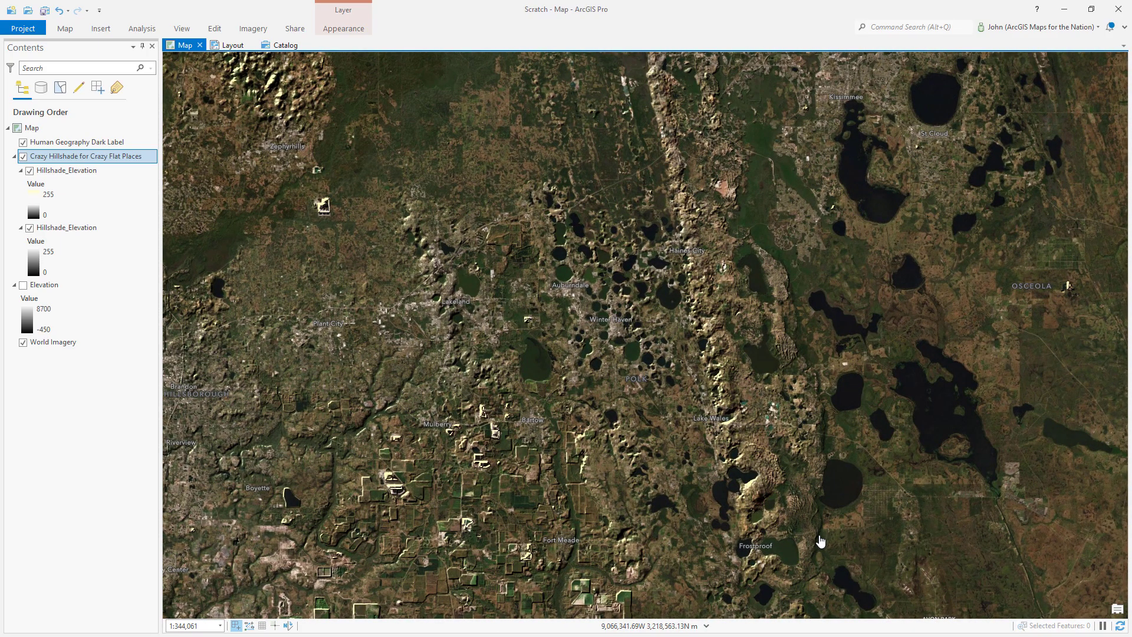
Pan north from Orlando through Ocala to Georgia and South Carolina.
drag(666, 144, 751, 476)
drag(719, 223, 871, 613)
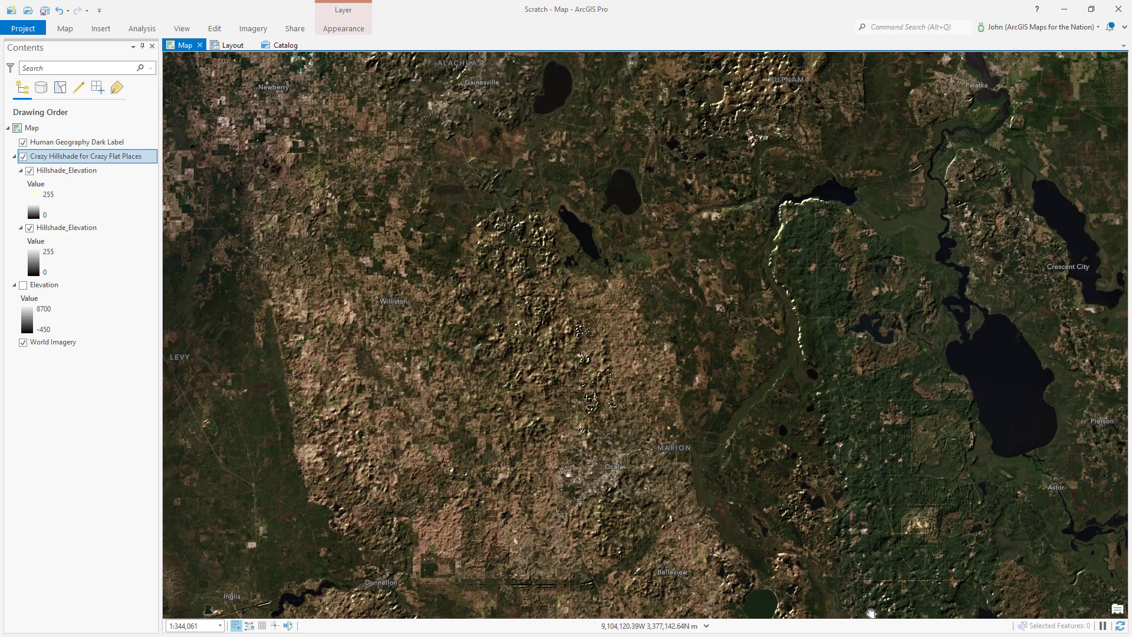
scroll(767, 485, down, 5)
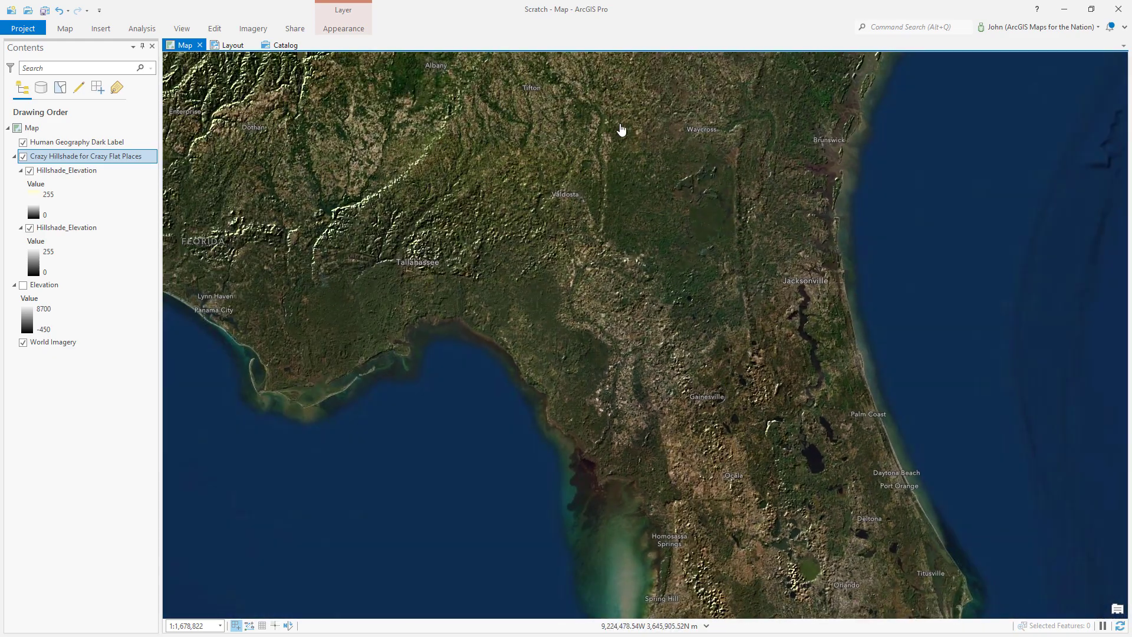
drag(618, 104, 538, 560)
drag(545, 345, 551, 418)
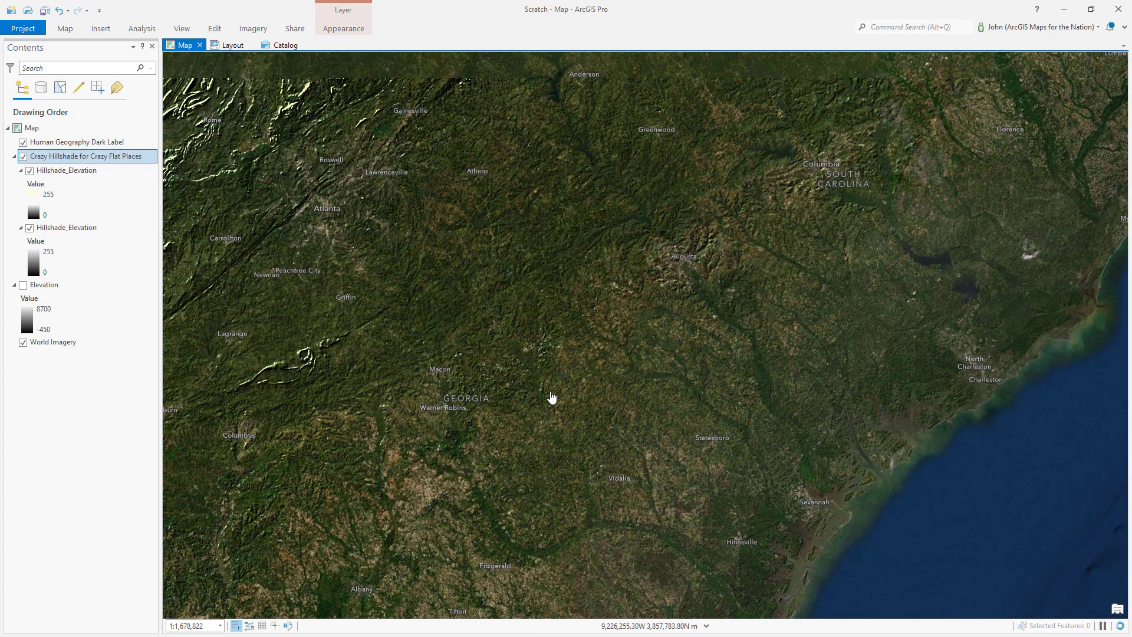
Pan east across the Atlantic and Europe and zoom into the Rhine–Meuse delta.
scroll(692, 472, down, 4)
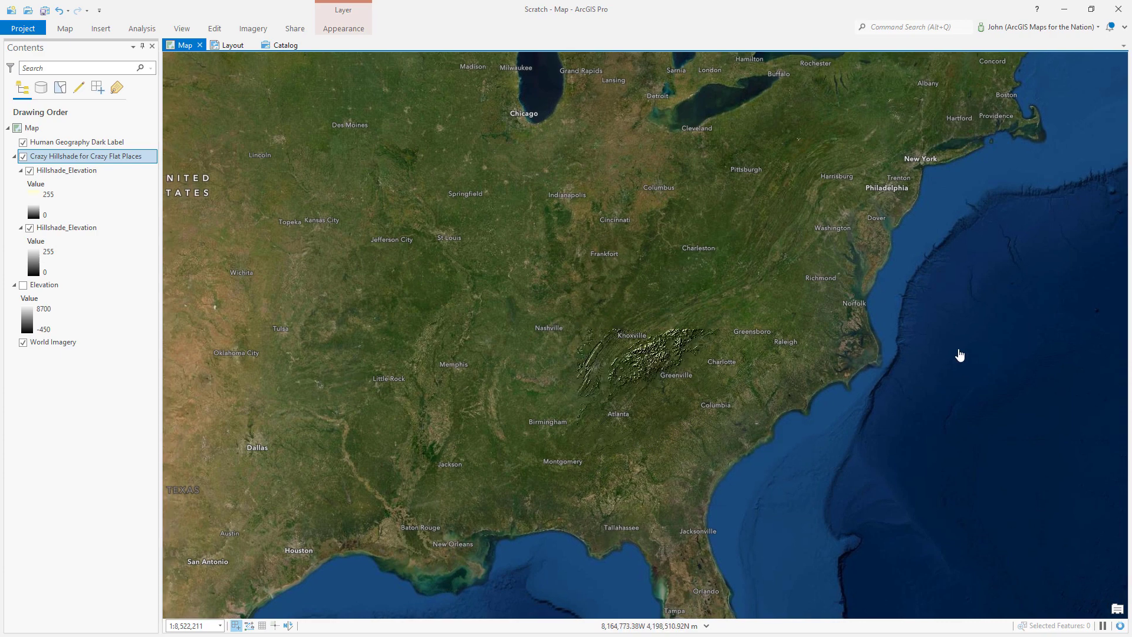
drag(960, 355, 576, 409)
drag(707, 434, 445, 344)
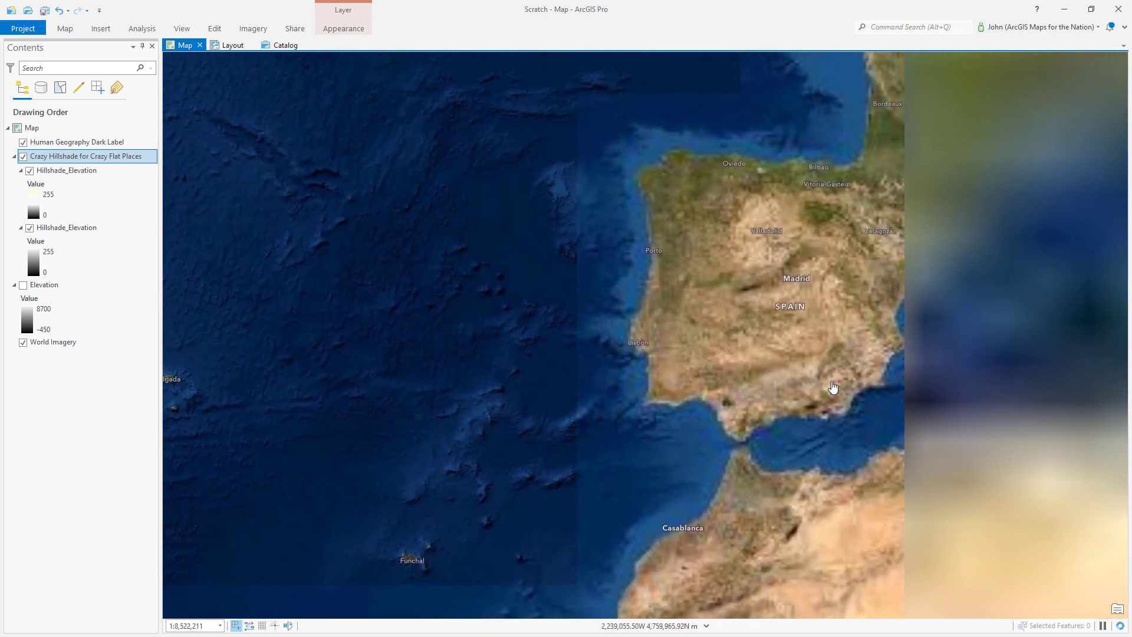
drag(826, 384, 391, 428)
drag(356, 207, 432, 536)
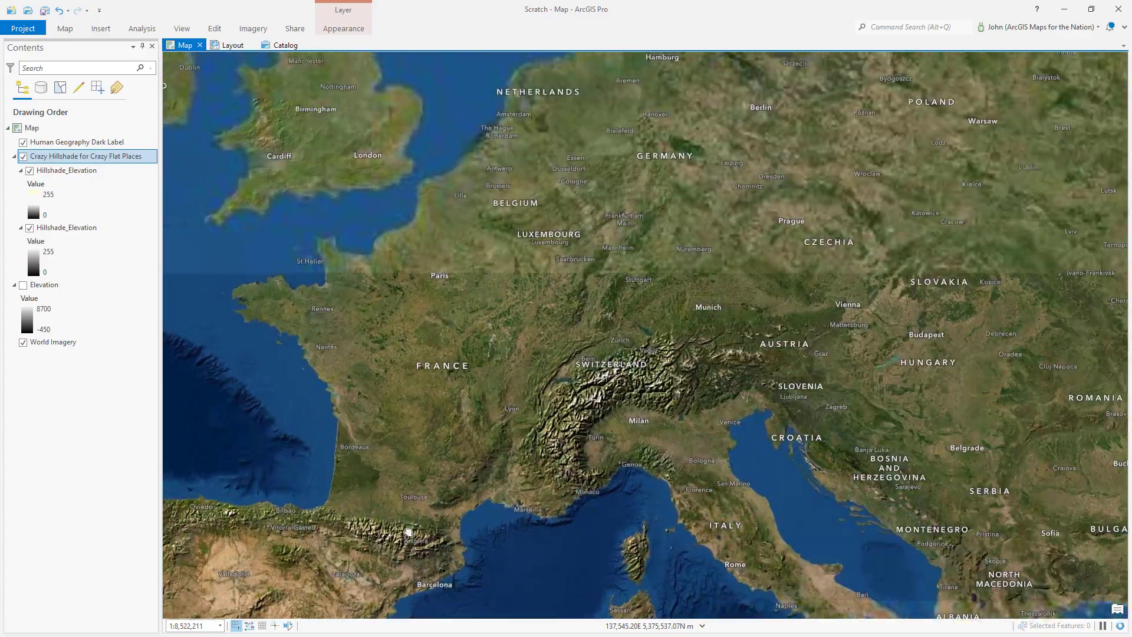
drag(460, 290, 460, 384)
drag(511, 281, 511, 336)
scroll(510, 336, up, 10)
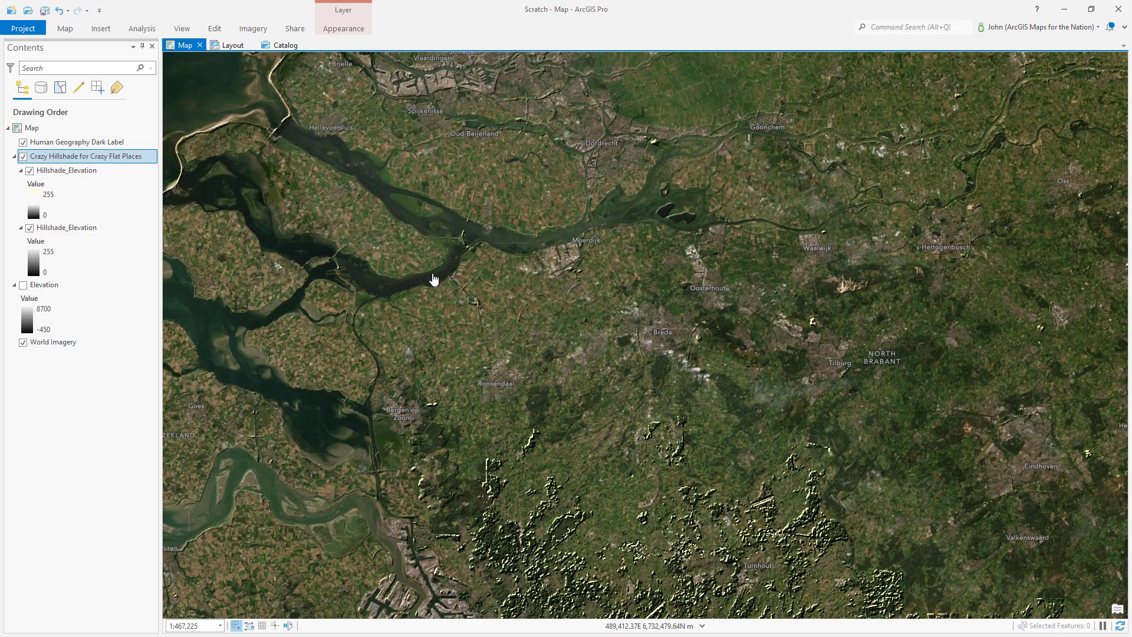
drag(386, 259, 654, 303)
scroll(623, 289, up, 5)
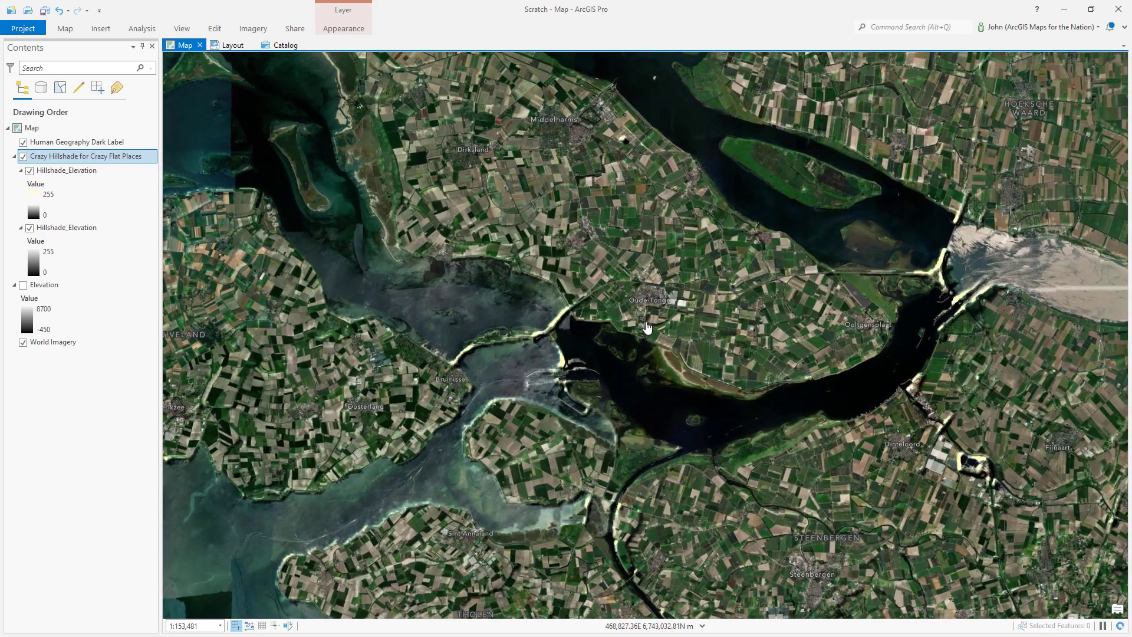
Toggle the Crazy Hillshade group off and on to compare the dikes.
click(23, 156)
click(23, 157)
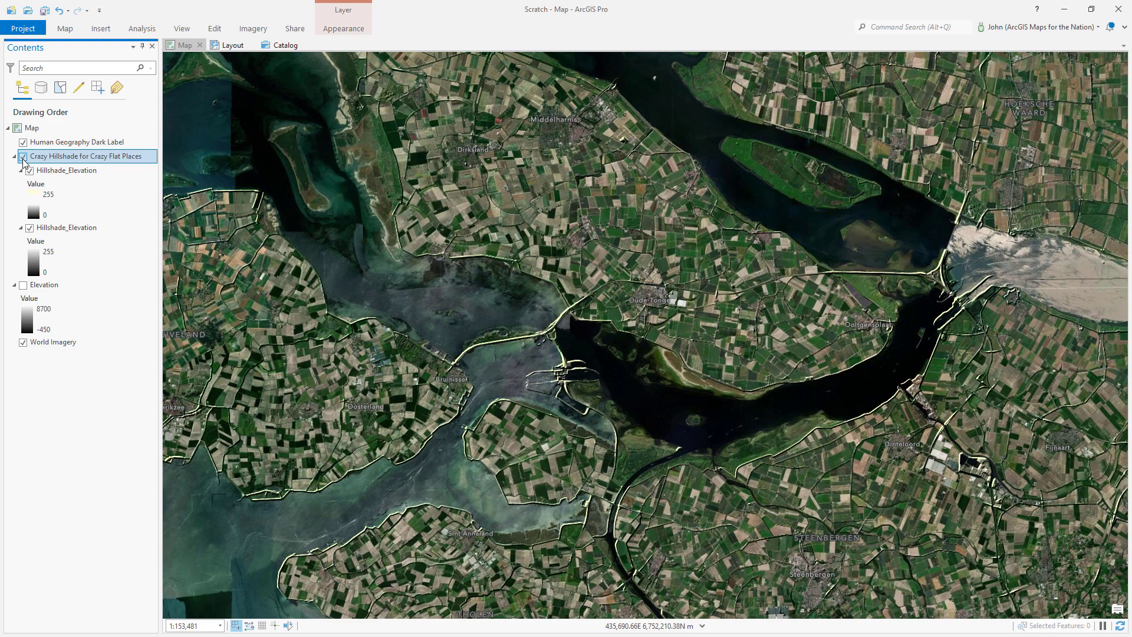
click(23, 158)
click(23, 157)
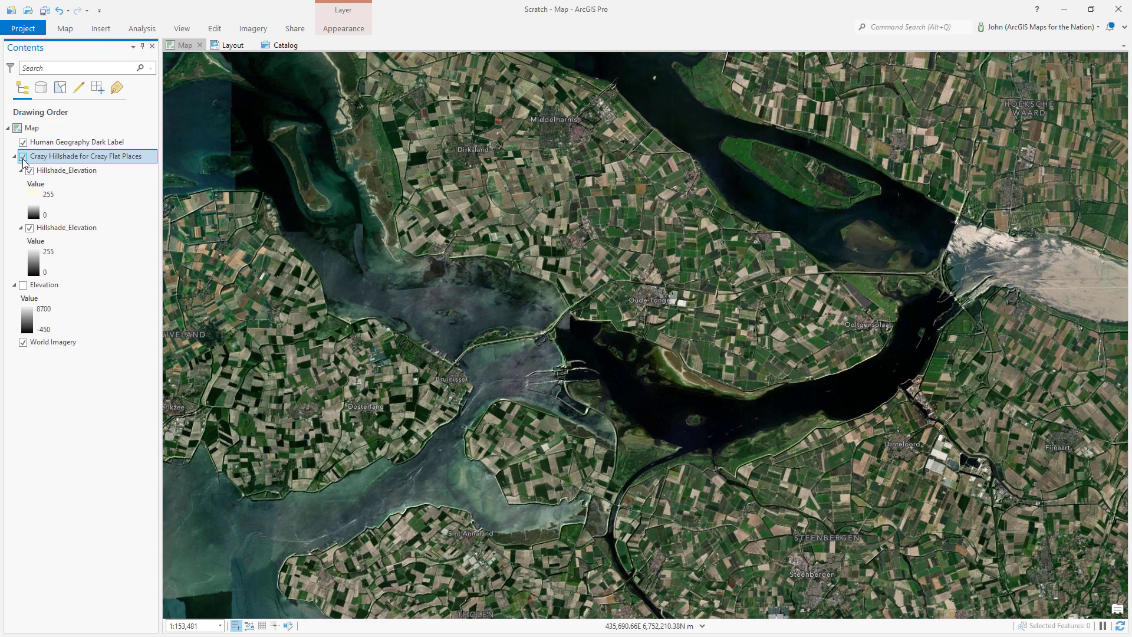
Pan north-east past Dordrecht toward Schoonhoven, toggle the group, and zoom out over the western Netherlands.
drag(947, 211, 352, 317)
scroll(469, 329, down, 1)
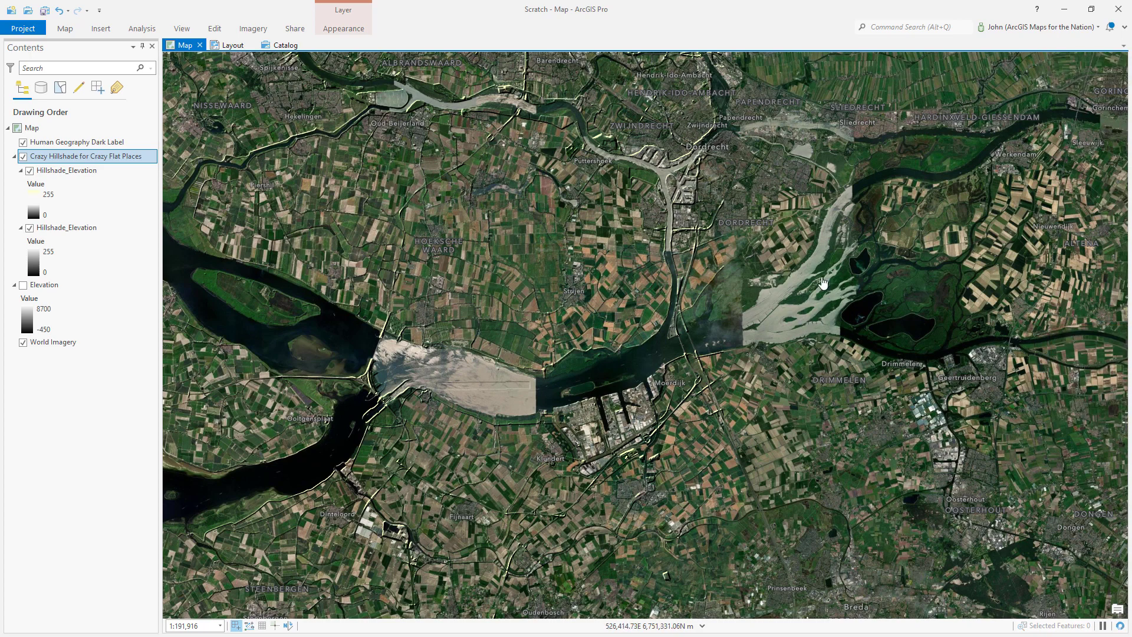
key(Up)
key(Right)
key(Up)
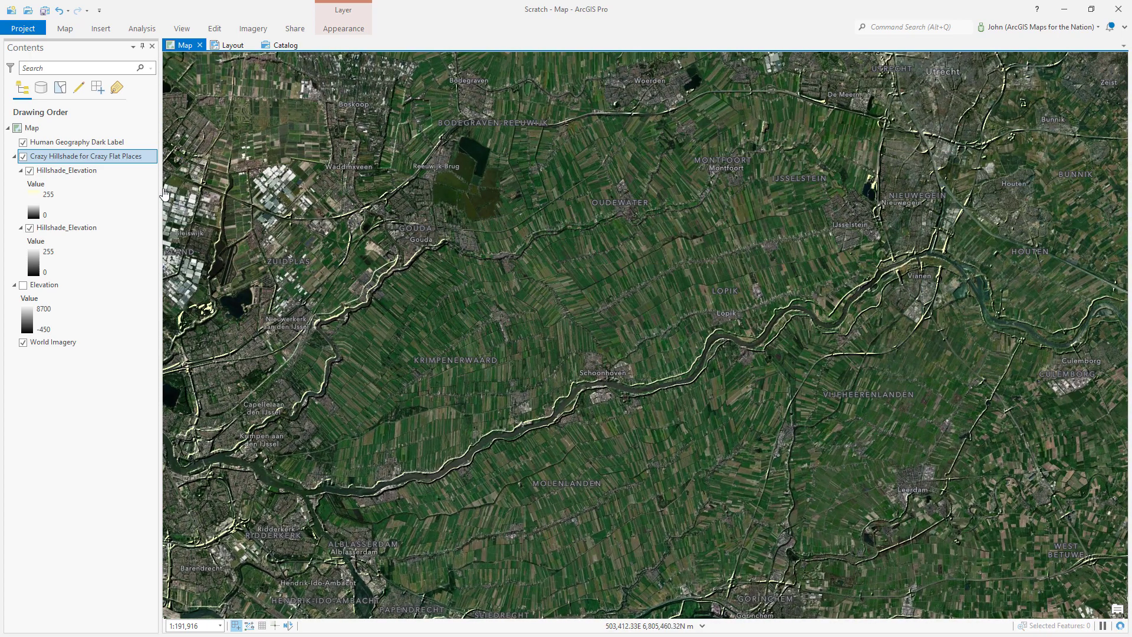
click(24, 156)
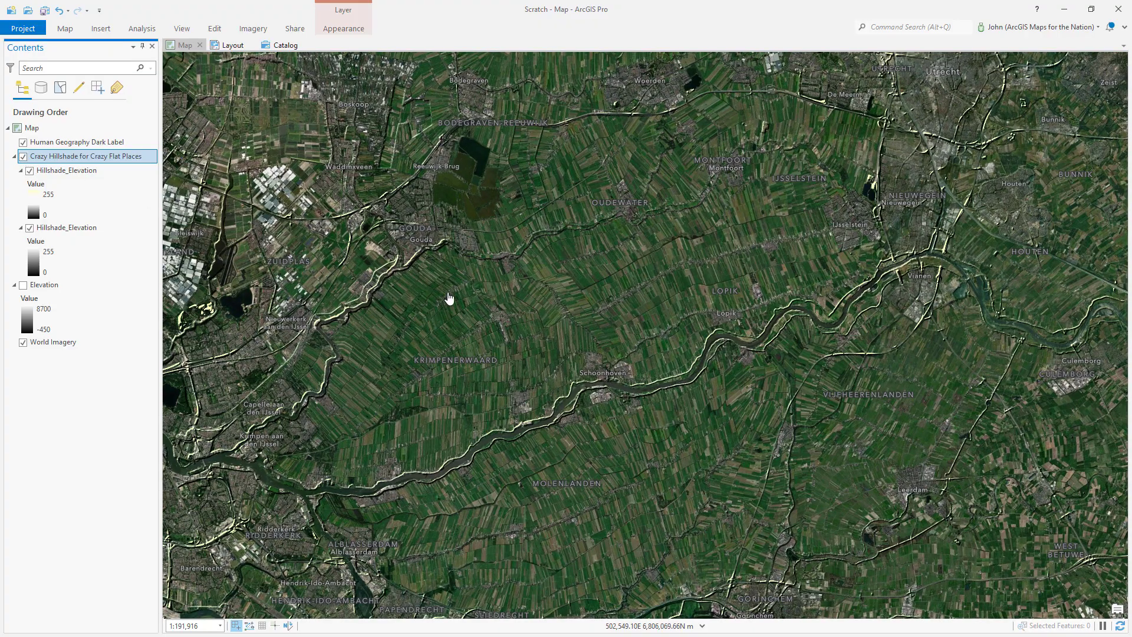
scroll(700, 384, down, 1)
scroll(700, 384, down, 4)
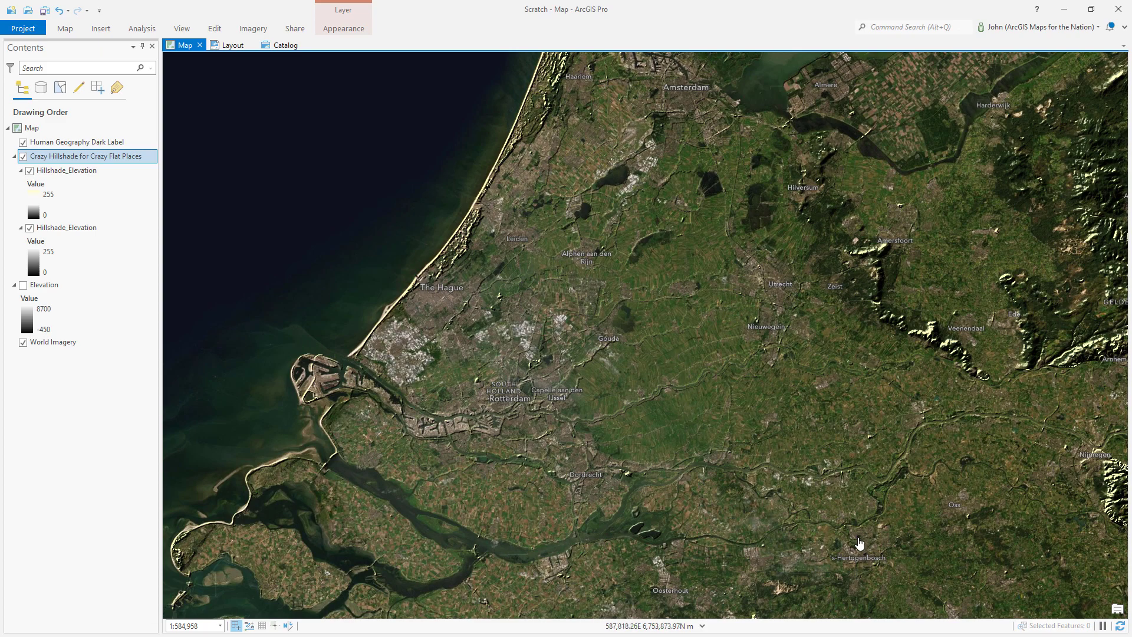
Pan and zoom from the Dutch coast south to the dune field north of Adrar, Algeria.
drag(841, 526, 725, 394)
scroll(676, 435, down, 5)
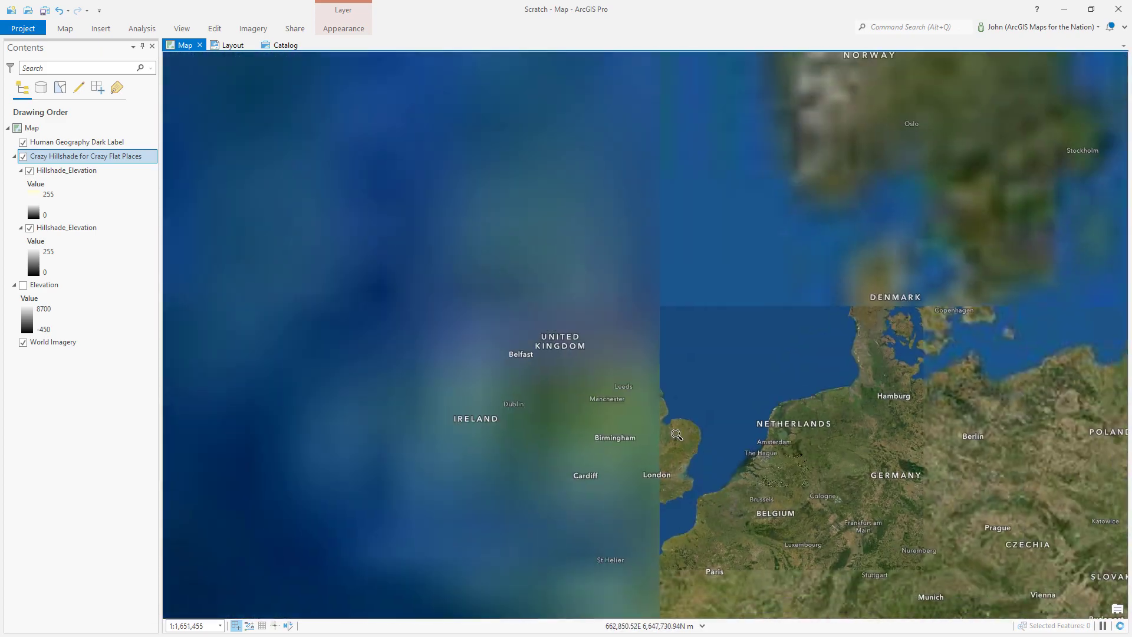
scroll(676, 434, down, 3)
drag(676, 435, 634, 200)
scroll(466, 201, up, 4)
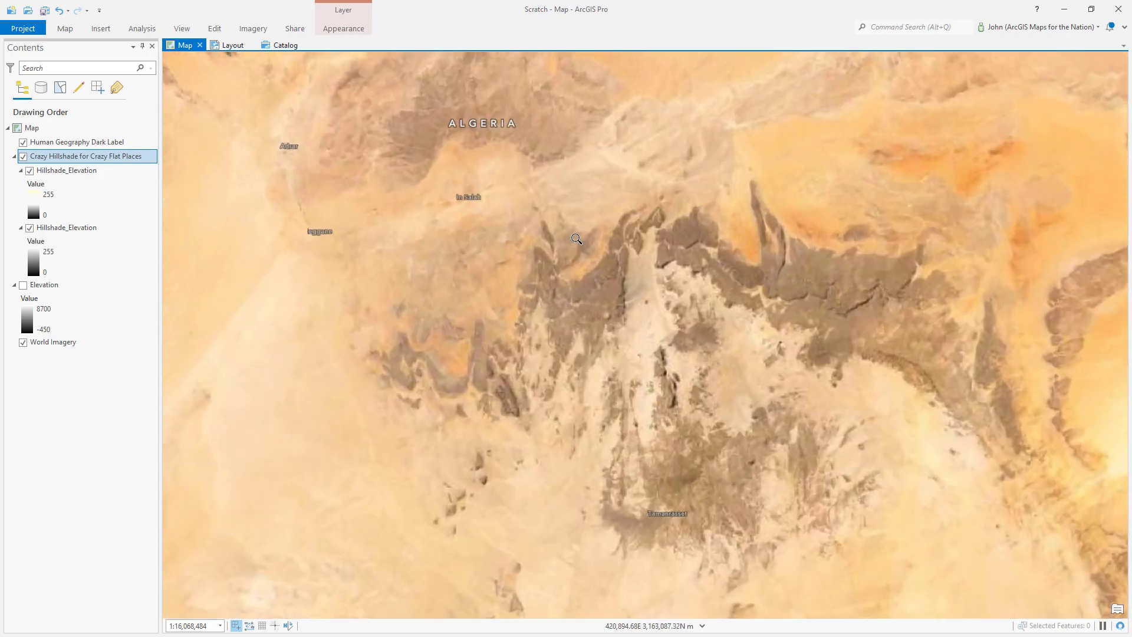
drag(446, 216, 849, 143)
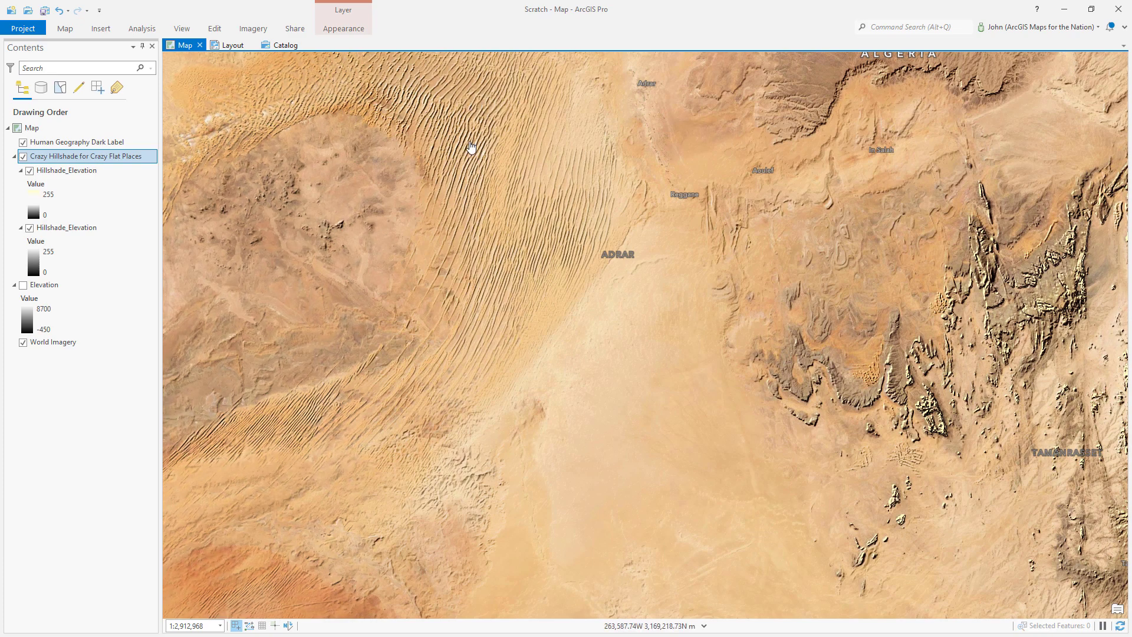
drag(470, 146, 629, 286)
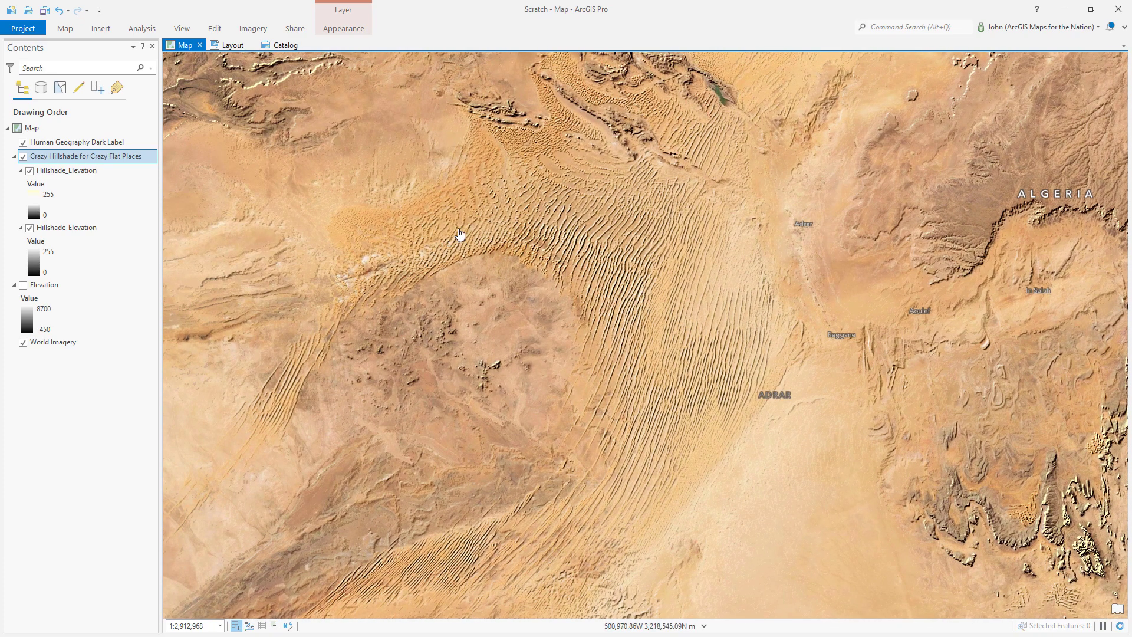
Move to the Moscow region and compare the map with the Crazy Hillshade group hidden and shown.
scroll(649, 384, down, 4)
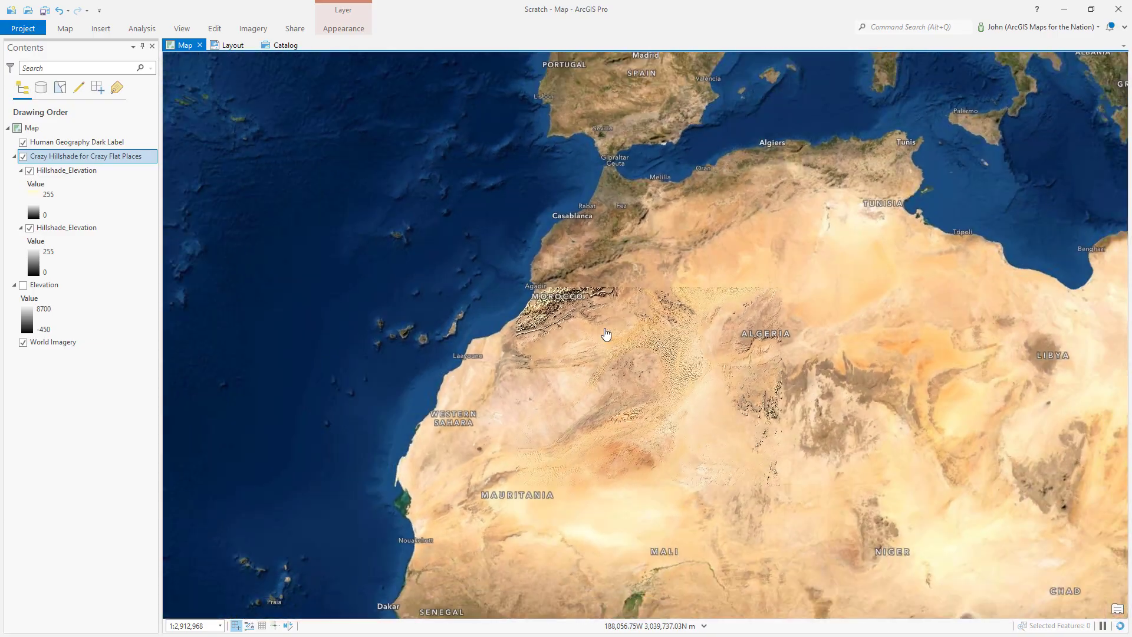
scroll(606, 334, down, 3)
drag(607, 334, 533, 455)
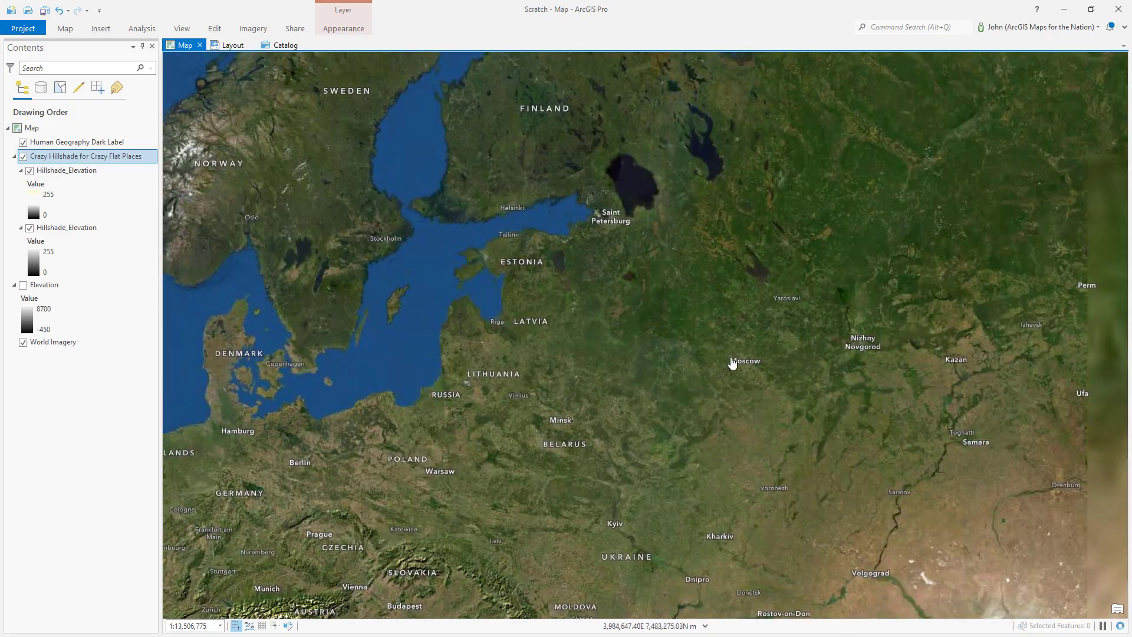
scroll(733, 361, up, 3)
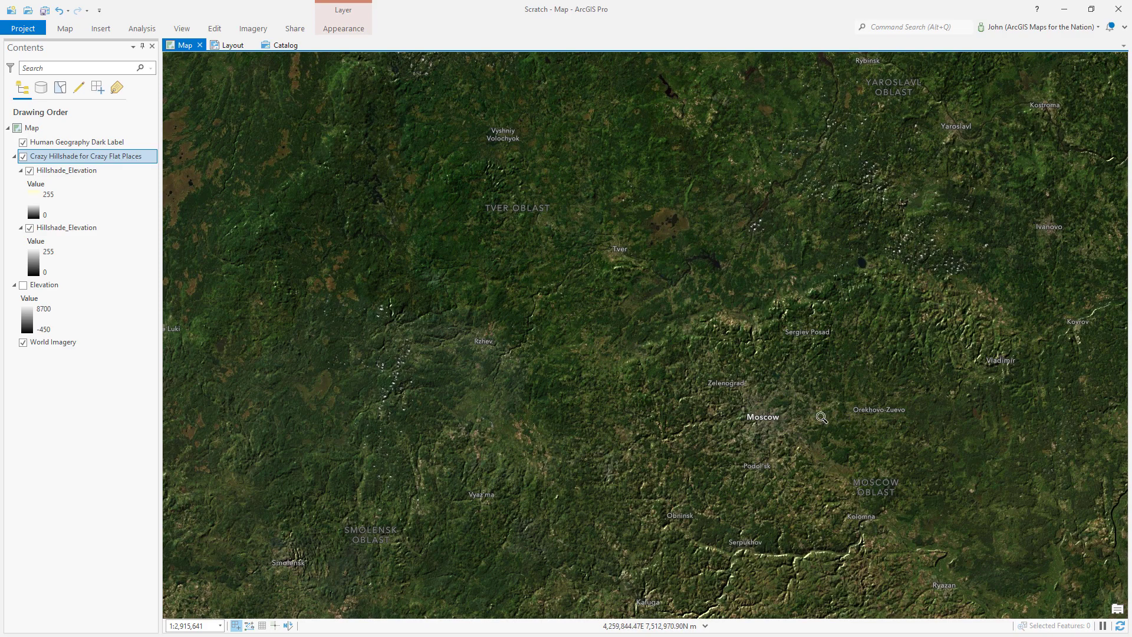
scroll(818, 417, up, 2)
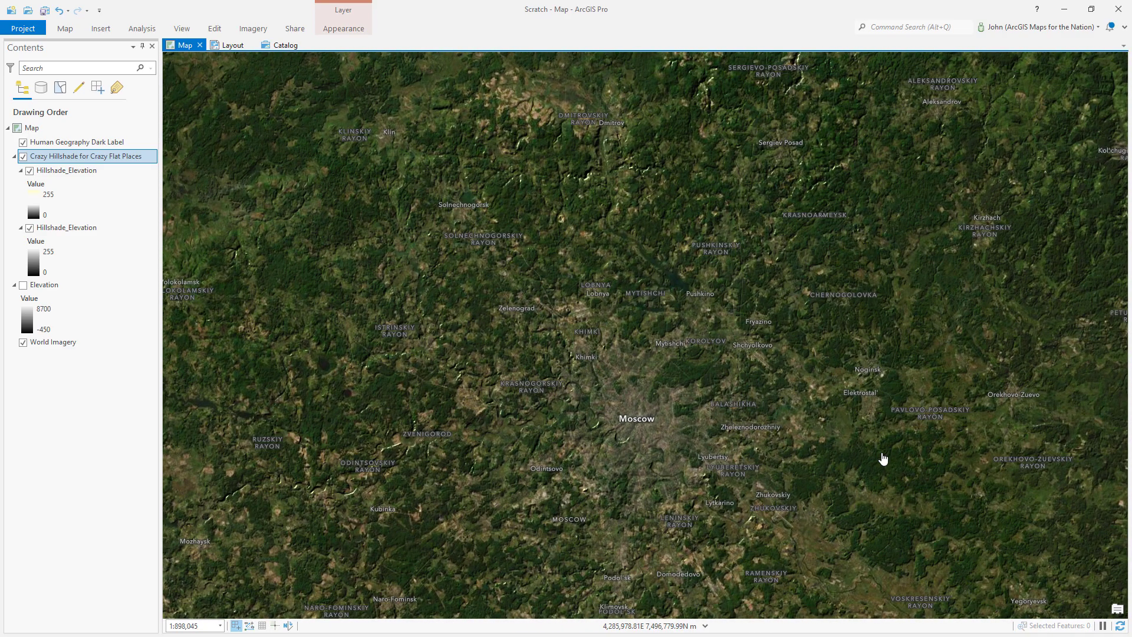
click(23, 157)
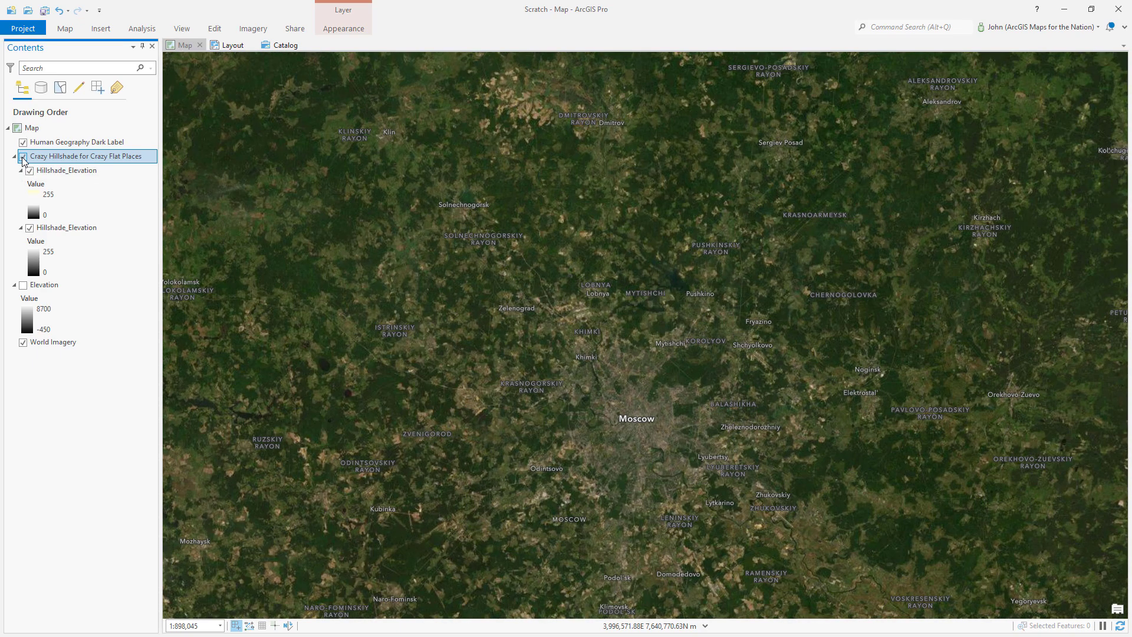
click(23, 157)
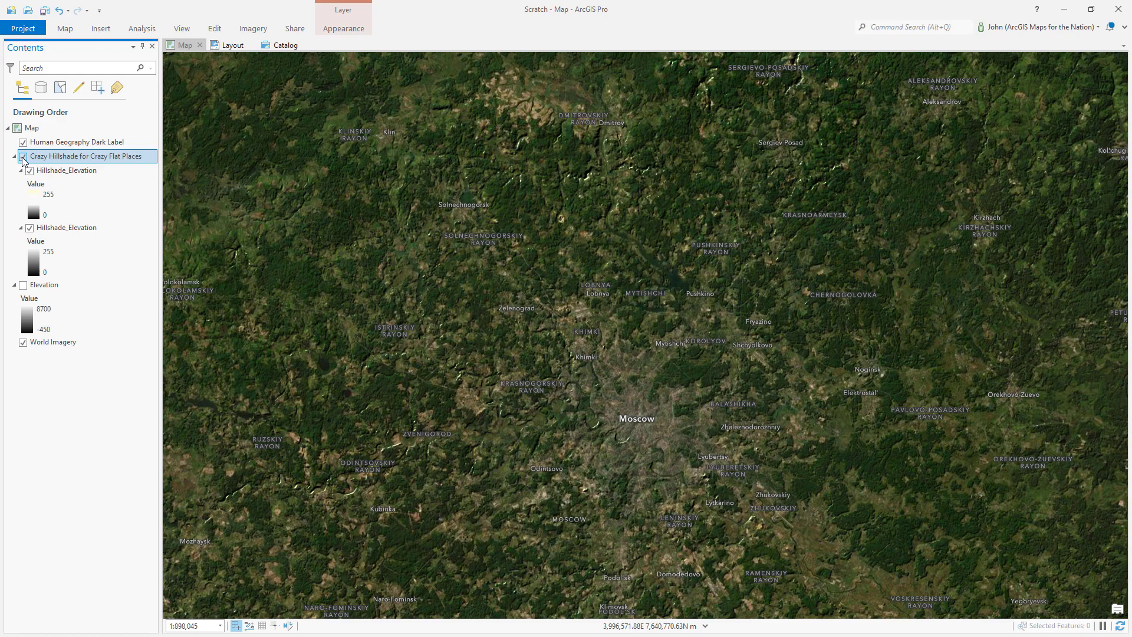